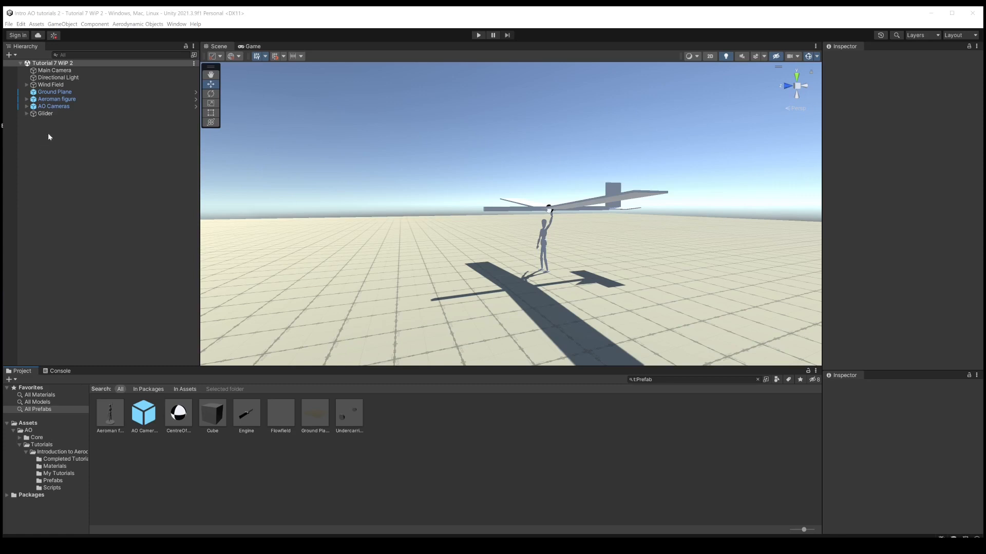
Rename the Glider object as Aircraft.
{"action": "left_click", "coordinate": [26, 113]}
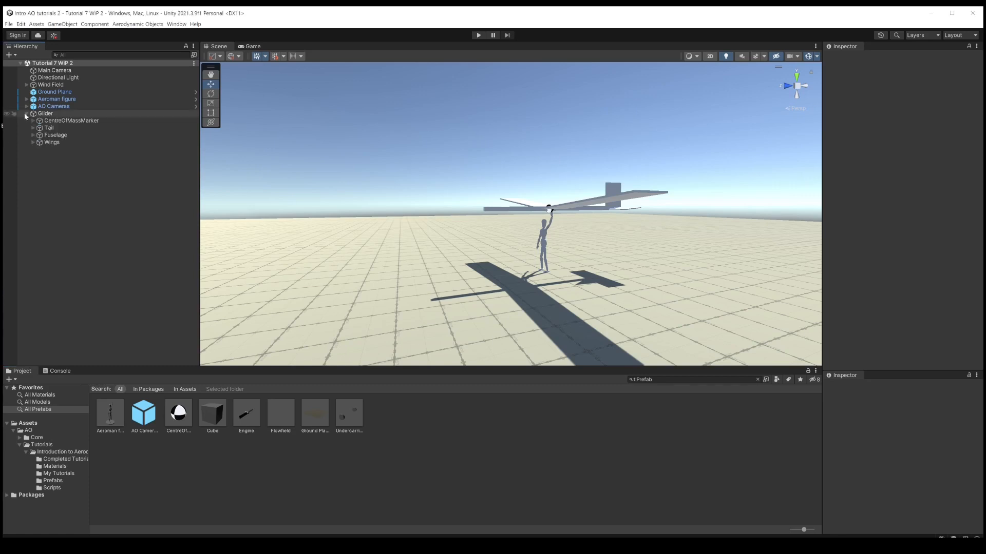
{"action": "left_click", "coordinate": [46, 114]}
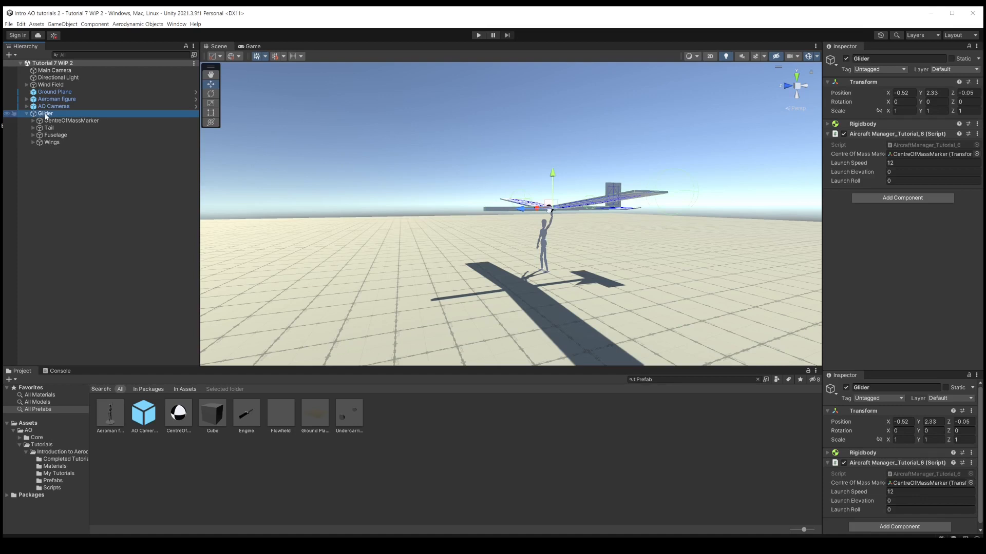
{"action": "type", "text": "A"}
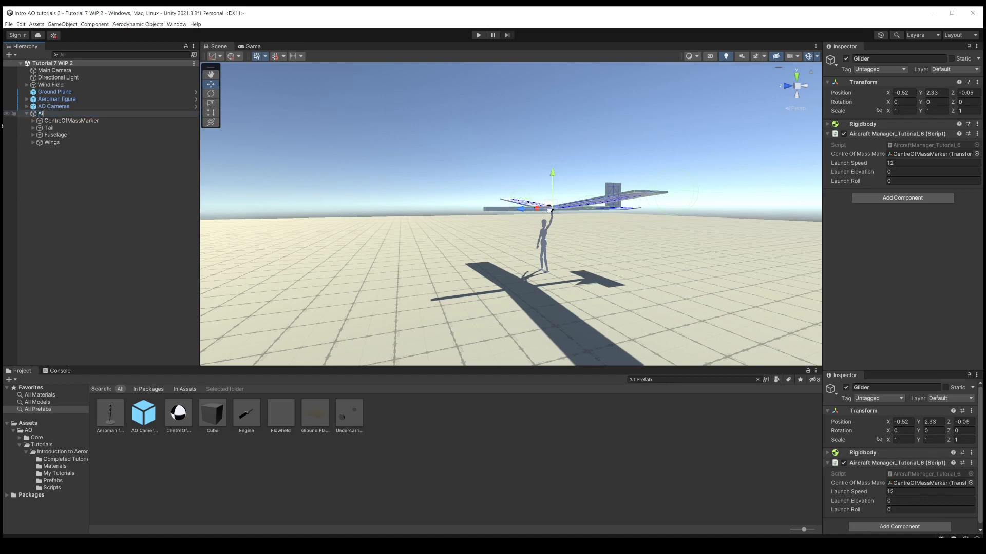
{"action": "type", "text": "ircraft"}
{"action": "key", "text": "Return"}
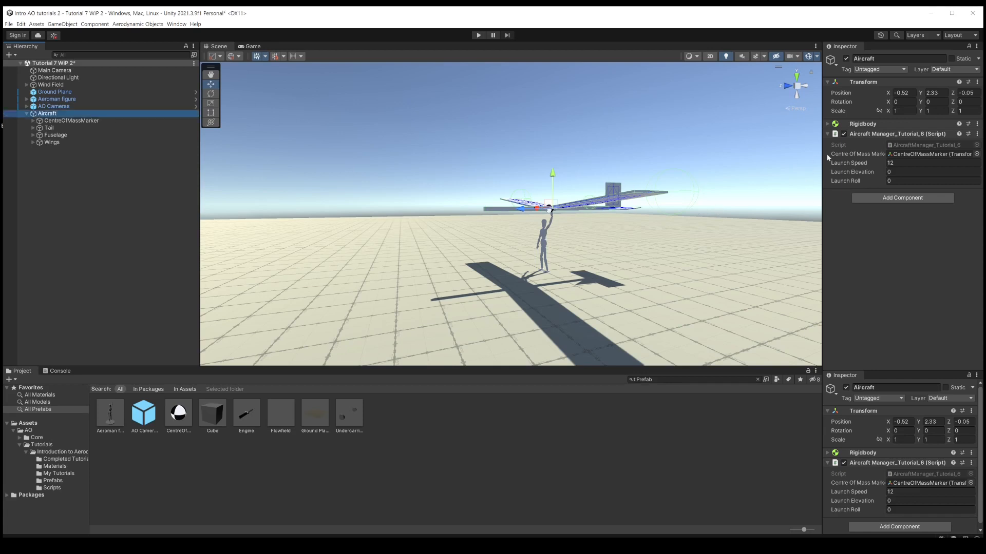
Replace the aircraft's existing manager script with Aircraft Manager_Tutorial_7 and assign CentreOfMassMarker as its centre of mass marker.
{"action": "left_click", "coordinate": [977, 134]}
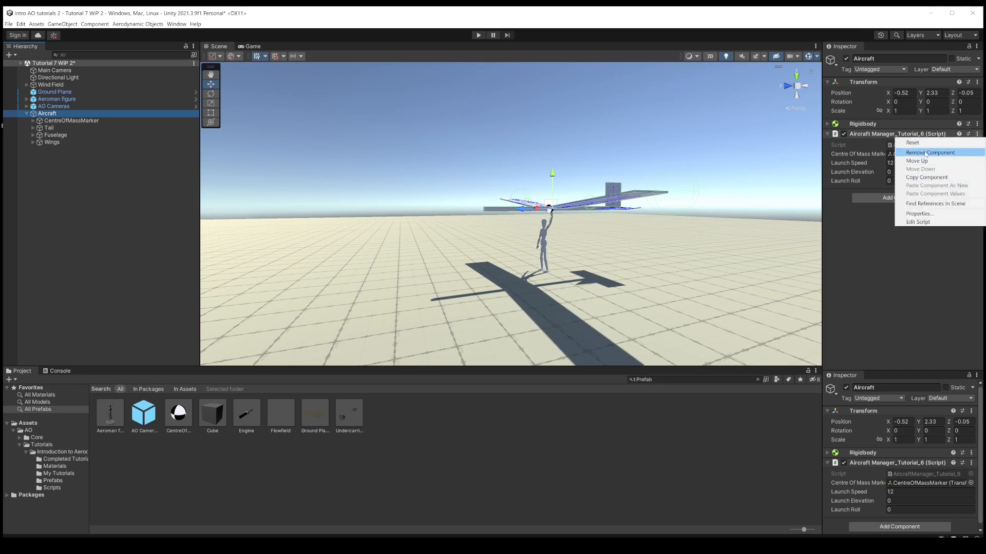
{"action": "left_click", "coordinate": [926, 153]}
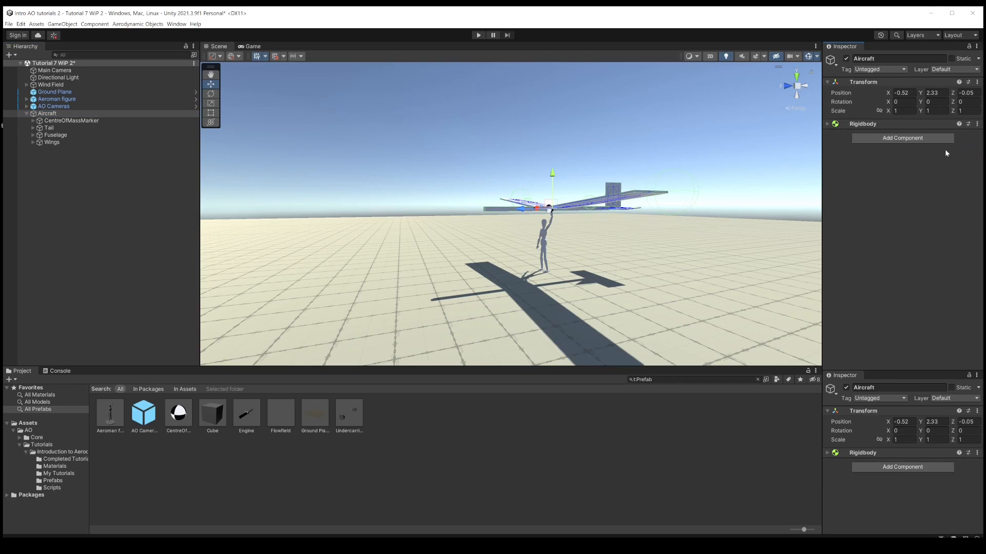
{"action": "left_click", "coordinate": [917, 139]}
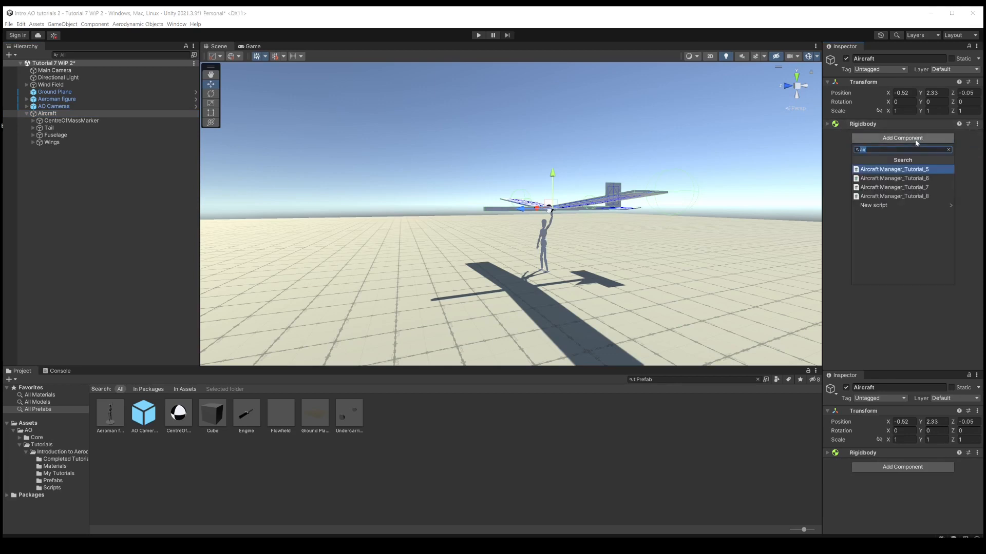
{"action": "left_click", "coordinate": [903, 189]}
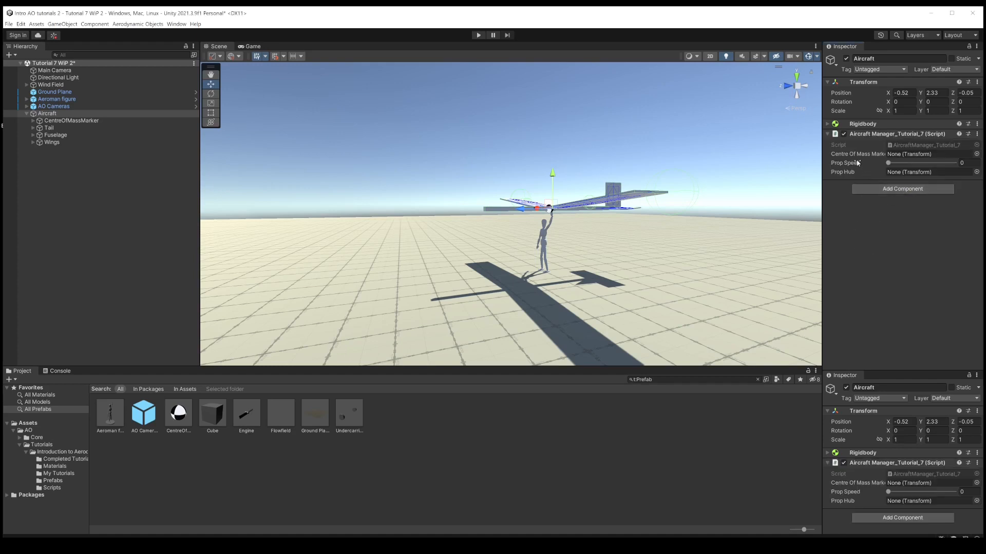
{"action": "mouse_move", "coordinate": [55, 121]}
{"action": "left_mouse_down"}
{"action": "mouse_move", "coordinate": [777, 171]}
{"action": "mouse_move", "coordinate": [877, 154]}
{"action": "left_mouse_up"}
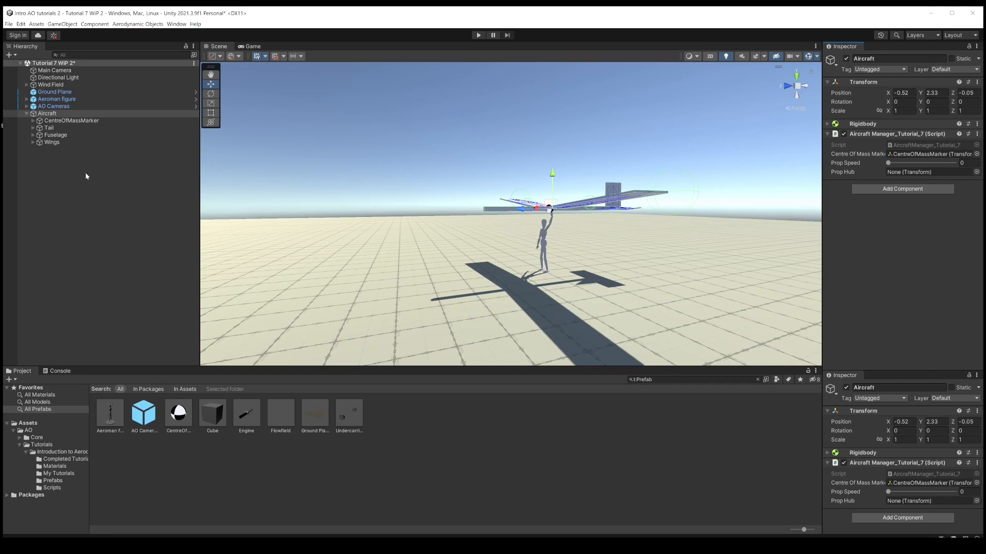
Duplicate the aircraft's Wings object and rename the copy as Propeller.
{"action": "left_click_drag", "start_coordinate": [547, 199], "coordinate": [532, 246], "text": "alt"}
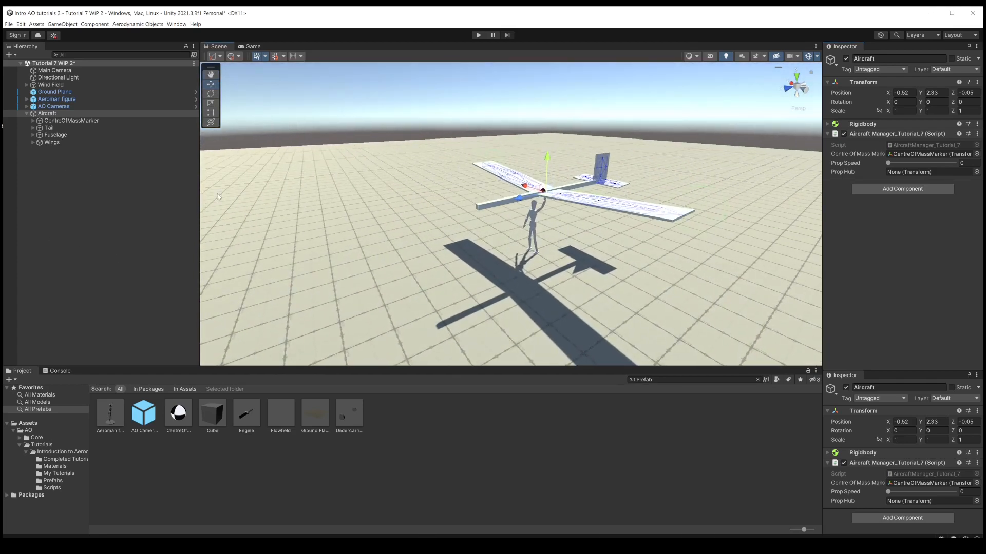
{"action": "left_click", "coordinate": [42, 143]}
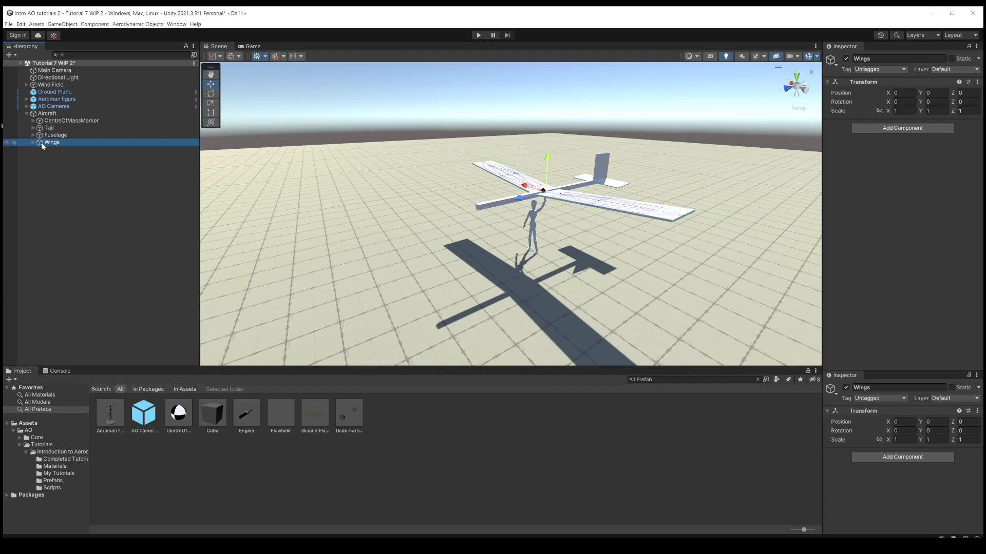
{"action": "key", "text": "ctrl+d"}
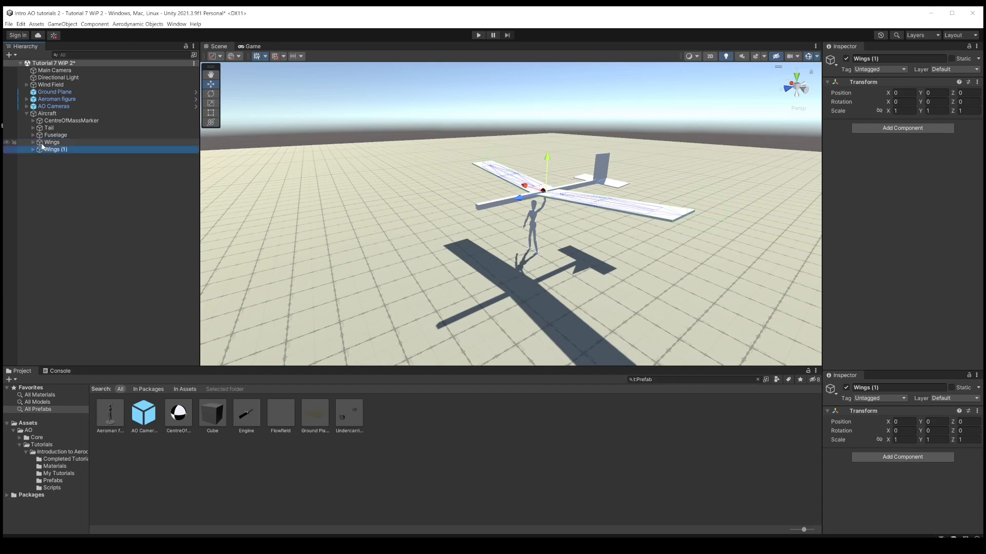
{"action": "left_click", "coordinate": [48, 150]}
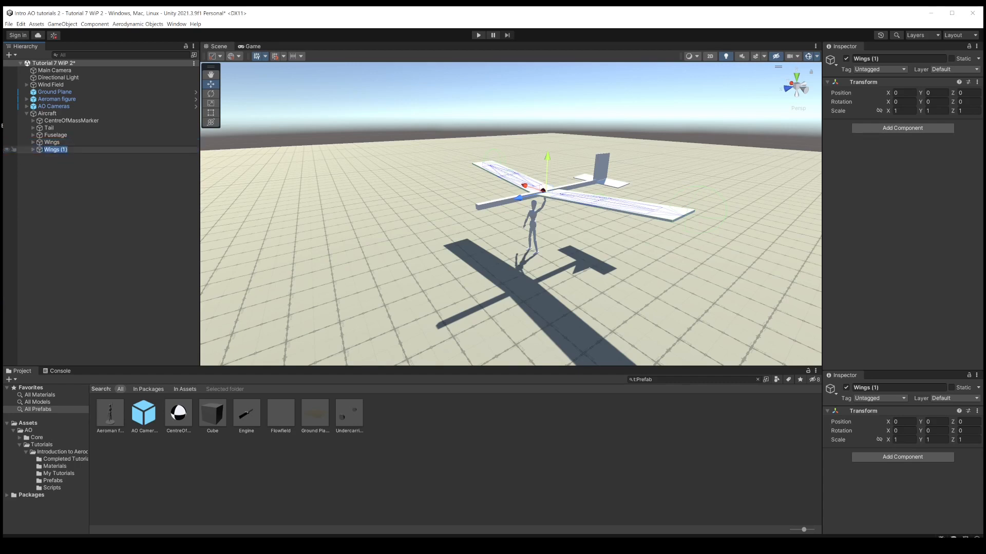
{"action": "type", "text": "Propeller"}
{"action": "left_click", "coordinate": [51, 164]}
Move the Propeller forward to the nose of the fuselage, at Z position 2.6.
{"action": "left_click", "coordinate": [54, 151]}
{"action": "left_click_drag", "start_coordinate": [520, 199], "coordinate": [444, 220]}
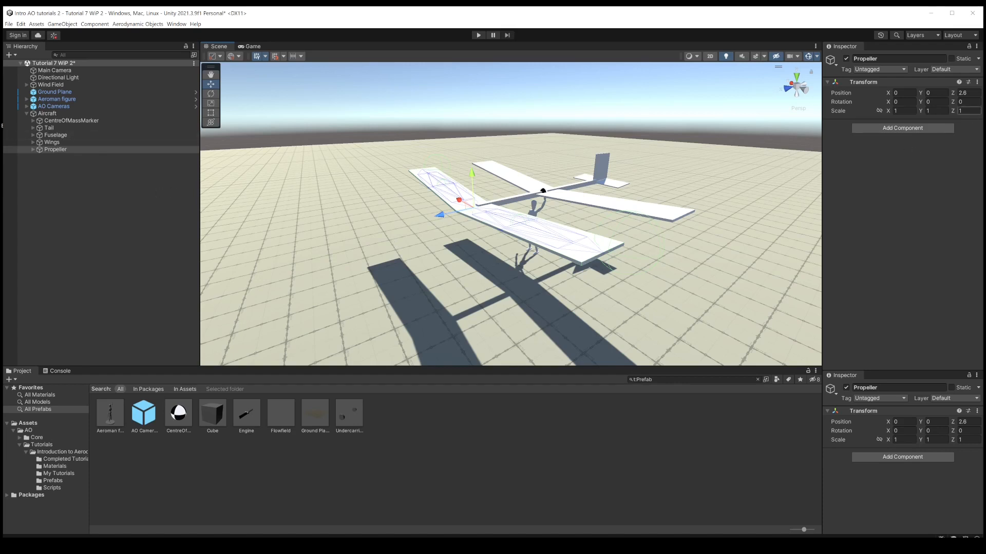
Test spinning the Propeller about its Z axis and reset its Z rotation to 0.
{"action": "left_click_drag", "start_coordinate": [953, 103], "coordinate": [486, 48]}
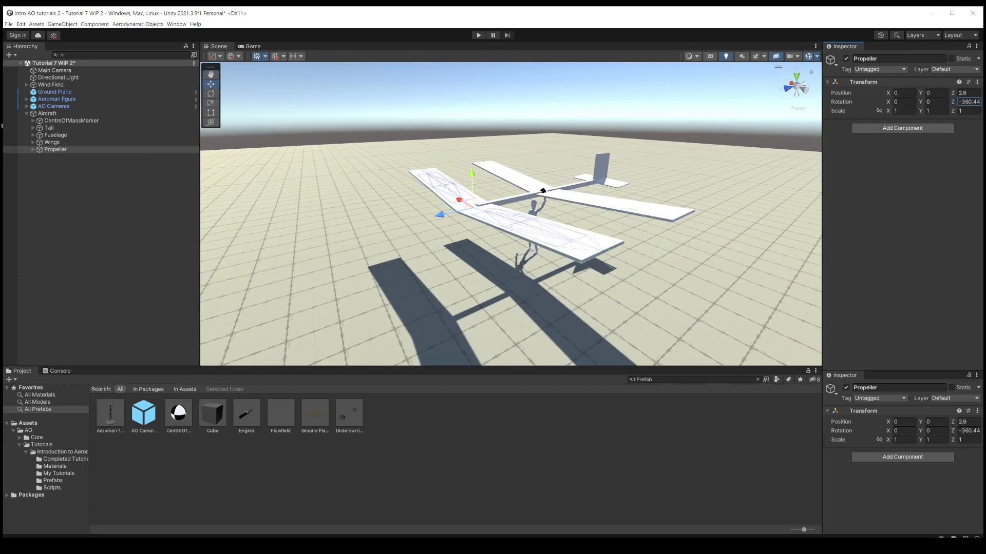
{"action": "left_click", "coordinate": [969, 101]}
{"action": "type", "text": "0"}
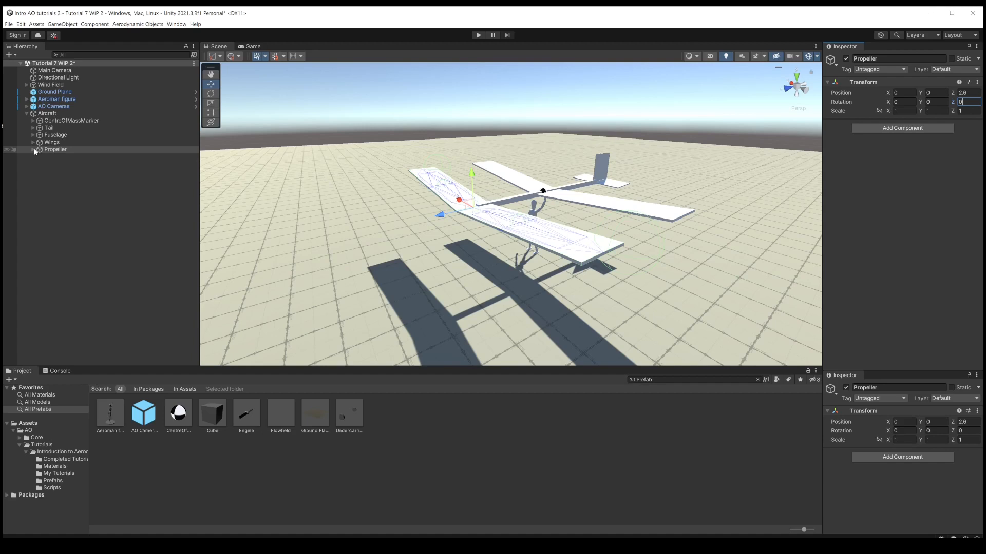
Remove the dihedral from the Propeller by setting the Z rotation to 0 on the Geometry of both its starboard and port wings.
{"action": "key", "text": "alt"}
{"action": "left_click", "coordinate": [35, 150], "text": "alt"}
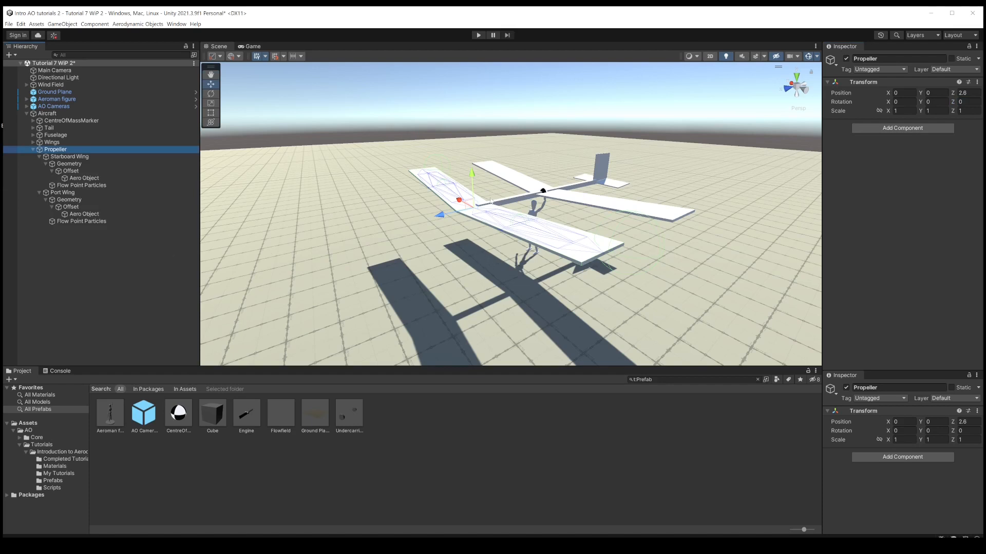
{"action": "left_click", "coordinate": [65, 157]}
{"action": "left_click", "coordinate": [67, 165]}
{"action": "left_click", "coordinate": [968, 103]}
{"action": "type", "text": "0"}
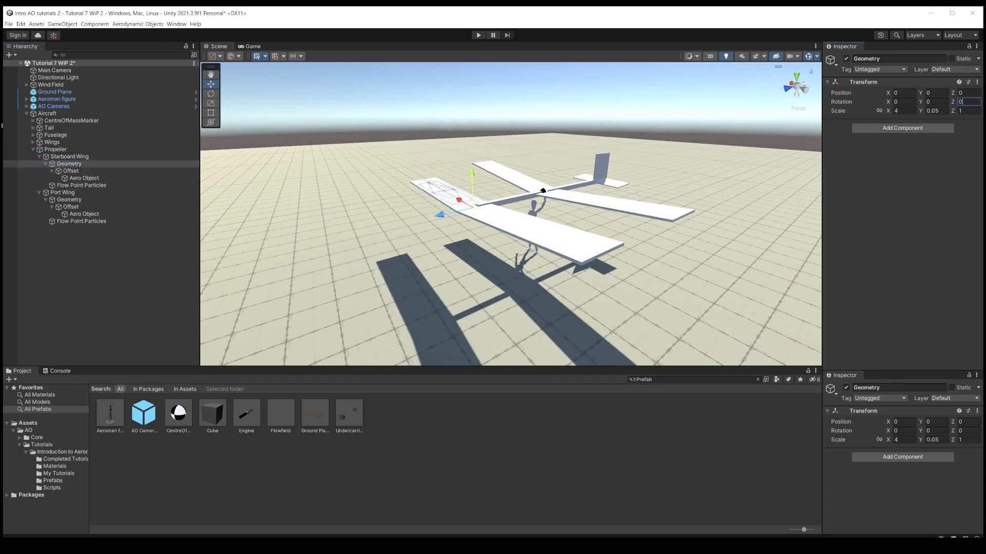
{"action": "left_click", "coordinate": [67, 200]}
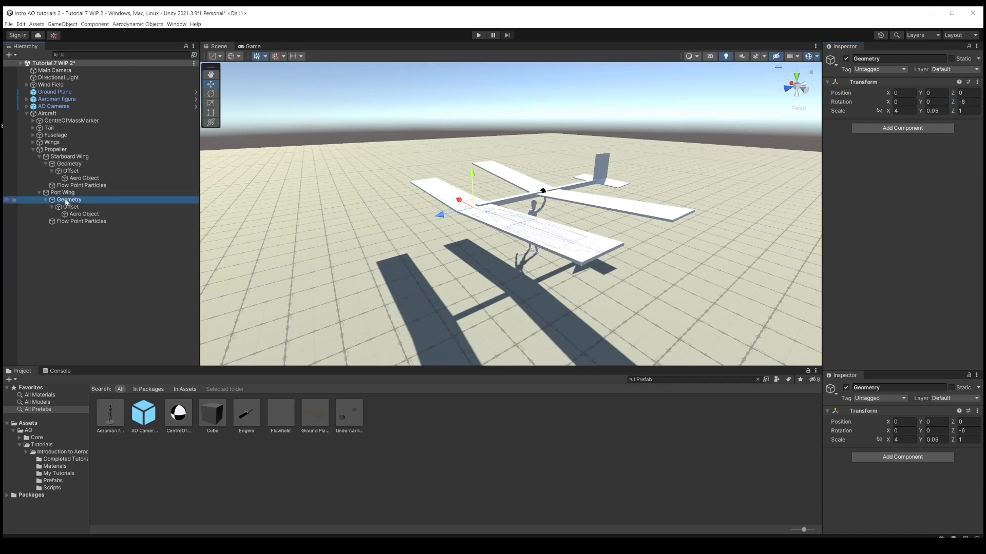
{"action": "left_click", "coordinate": [968, 102]}
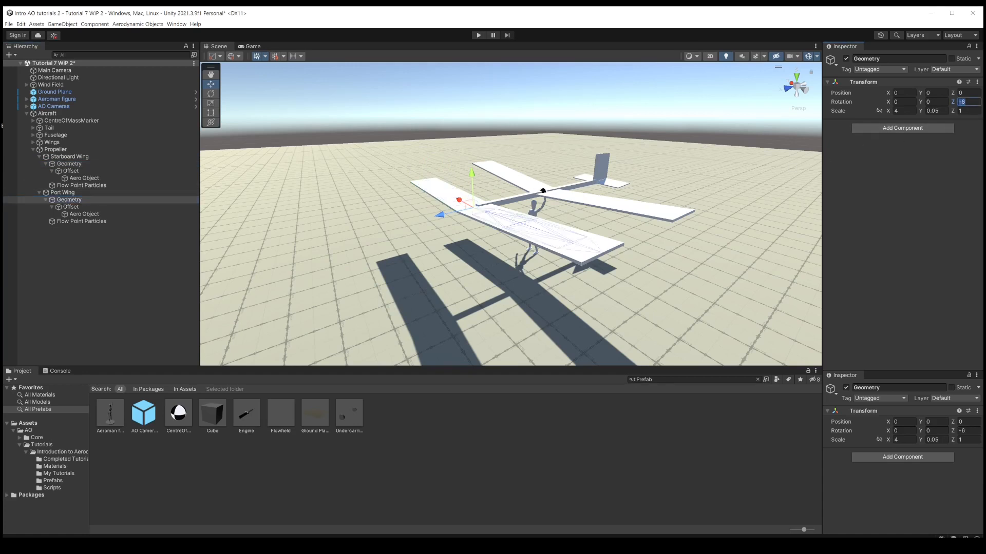
{"action": "type", "text": "0"}
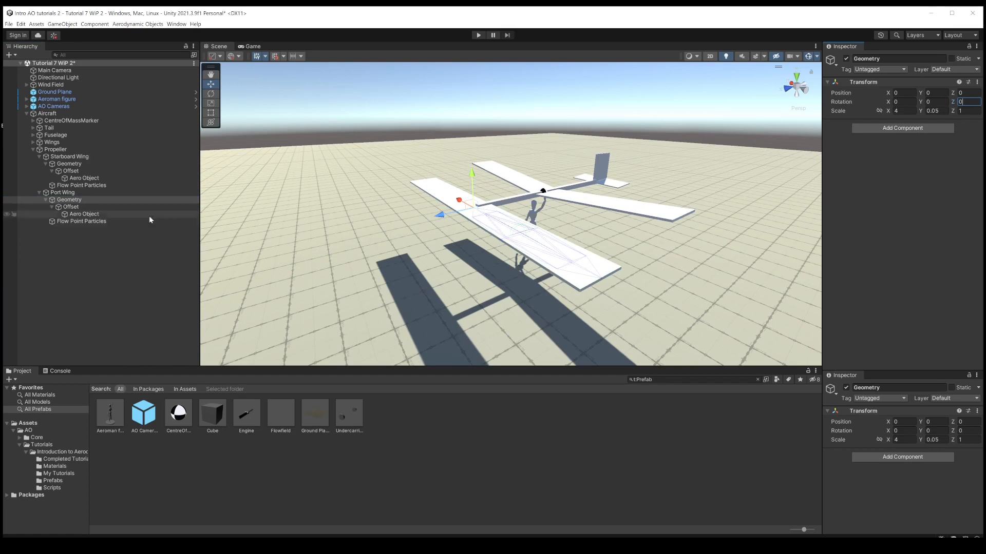
Rename the Propeller's Starboard Wing as Starboard Blade.
{"action": "left_click", "coordinate": [74, 159]}
{"action": "left_click", "coordinate": [75, 158]}
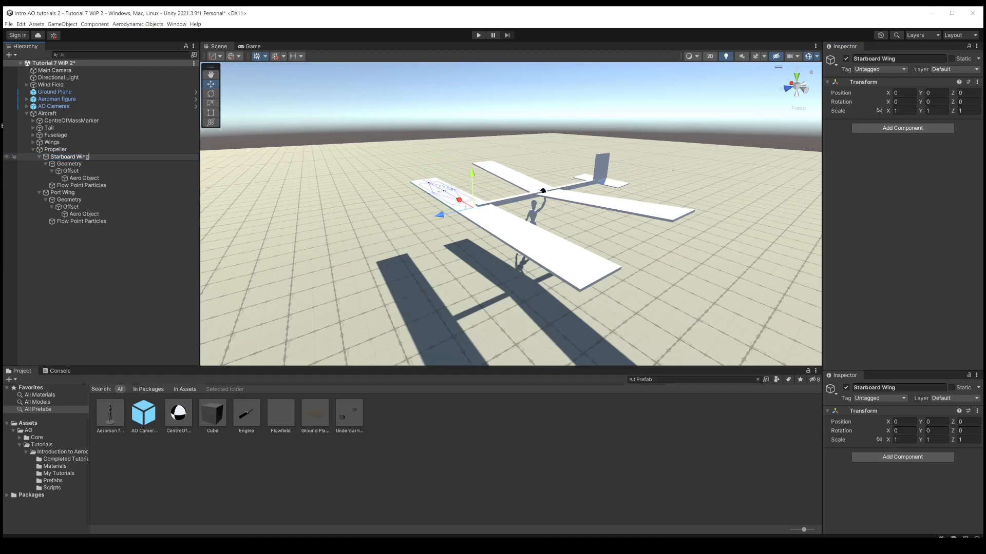
{"action": "key", "text": "BackSpace"}
{"action": "key", "text": "BackSpace"}
{"action": "key", "text": "BackSpace"}
{"action": "key", "text": "BackSpace"}
{"action": "type", "text": "Blade"}
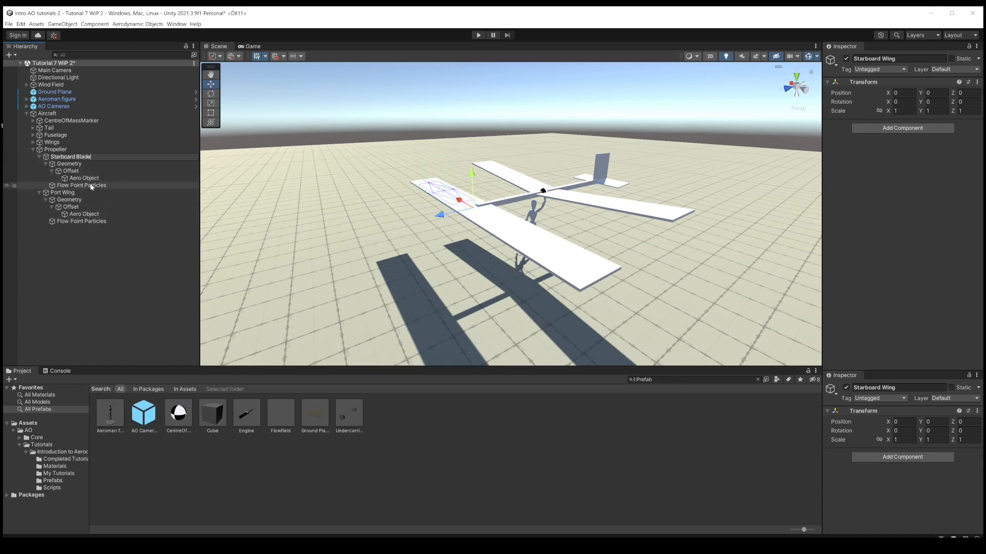
Rename the Propeller's Port Wing as Port Blade.
{"action": "left_click", "coordinate": [69, 193]}
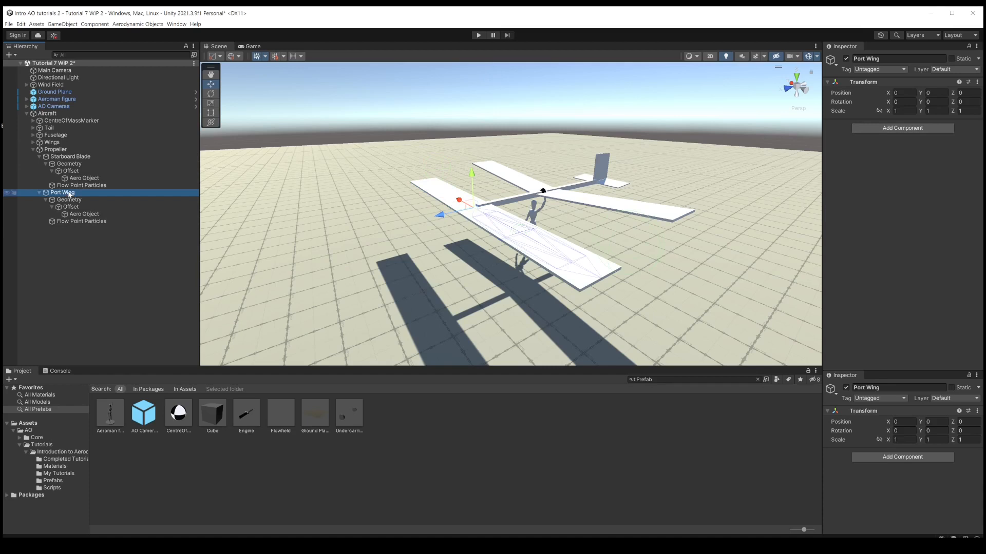
{"action": "left_click", "coordinate": [69, 194]}
{"action": "key", "text": "BackSpace"}
{"action": "key", "text": "BackSpace"}
{"action": "key", "text": "BackSpace"}
{"action": "key", "text": "BackSpace"}
{"action": "type", "text": "Blade"}
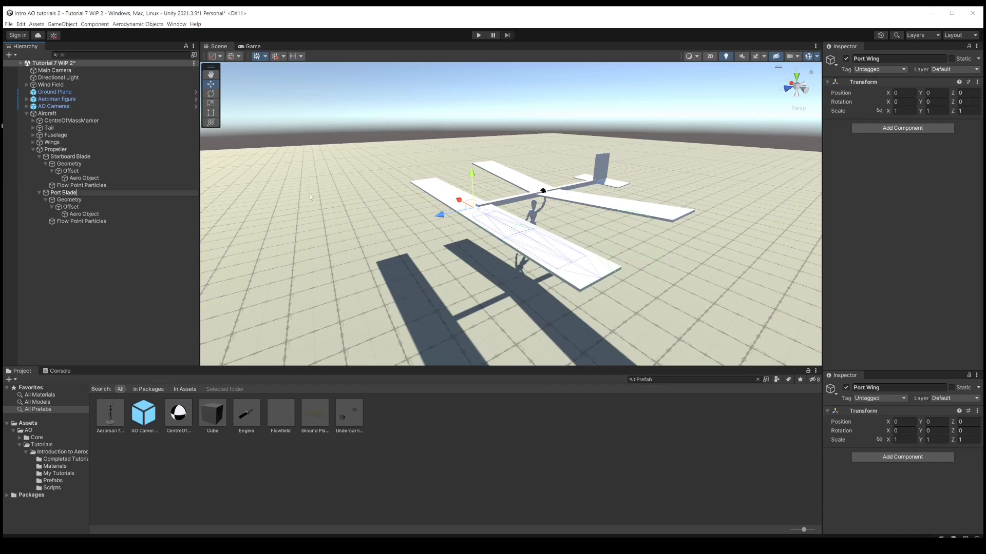
Scale the Geometry of both propeller blades together to X 1.2, Y 0.01 and Z 0.25.
{"action": "left_click", "coordinate": [65, 164]}
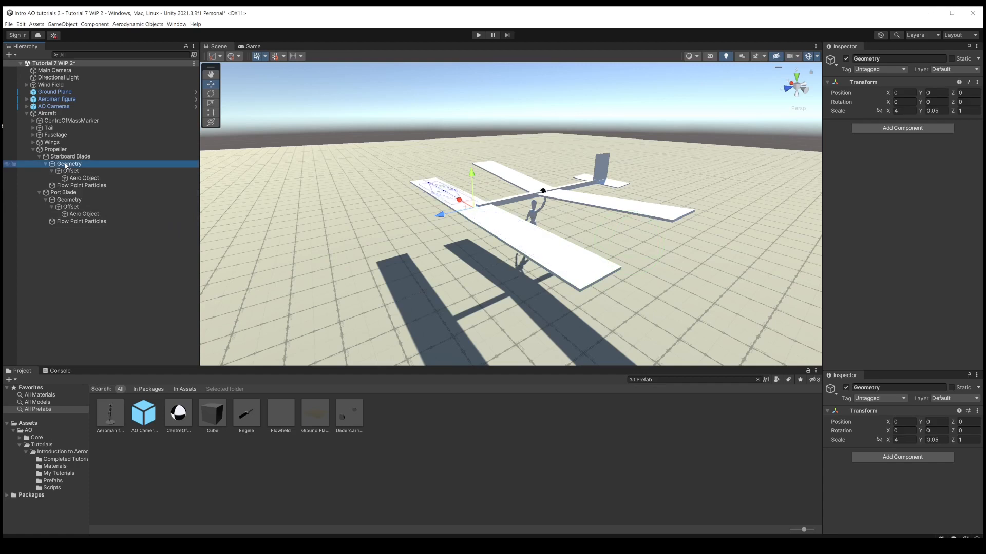
{"action": "left_click", "coordinate": [68, 200], "text": "ctrl"}
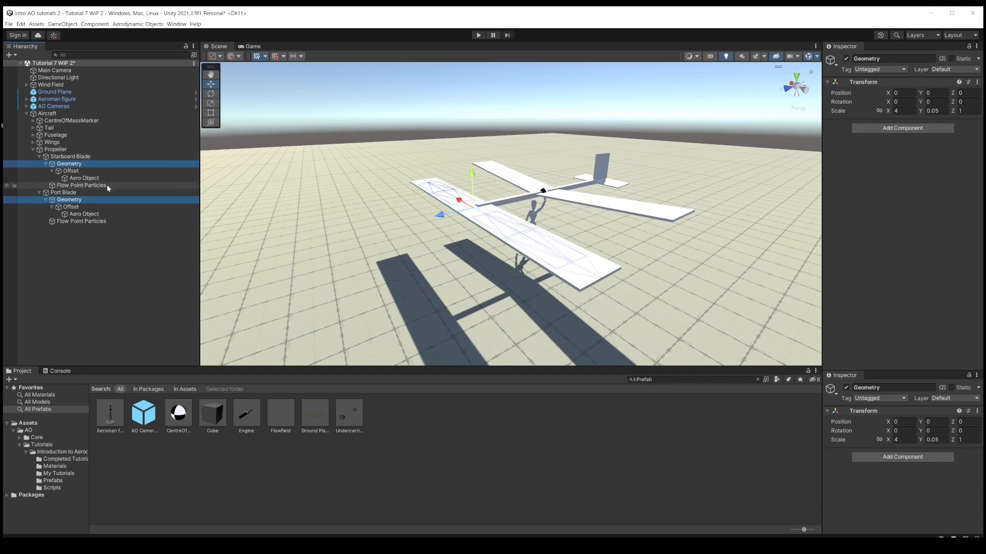
{"action": "left_click", "coordinate": [902, 111]}
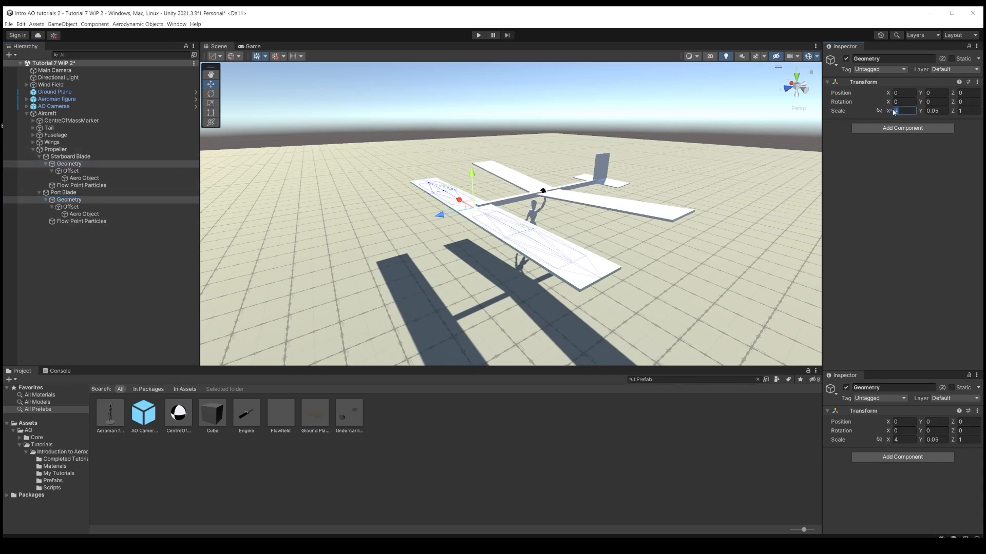
{"action": "type", "text": "1"}
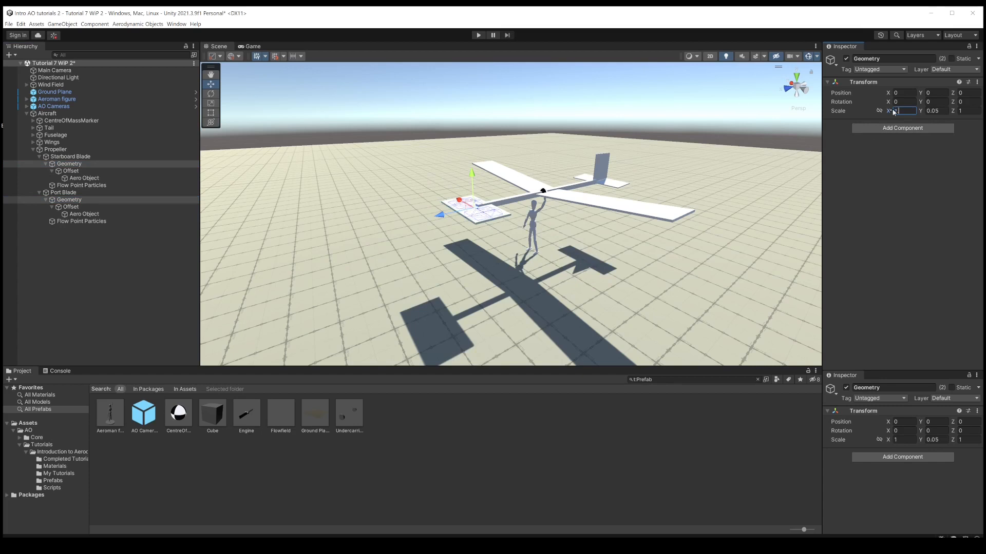
{"action": "type", "text": ".2"}
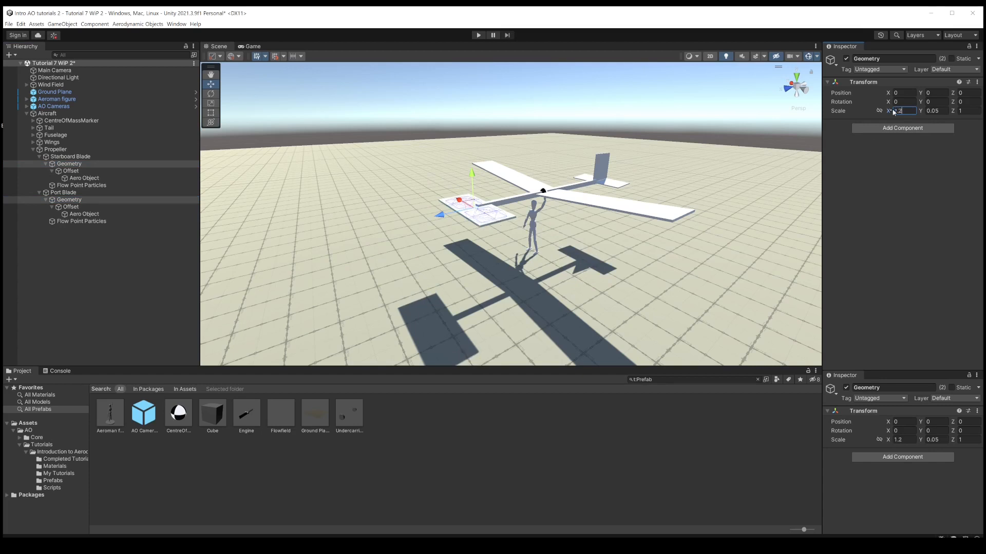
{"action": "key", "text": "Tab"}
{"action": "type", "text": ".01"}
{"action": "key", "text": "Tab"}
{"action": "type", "text": ".25"}
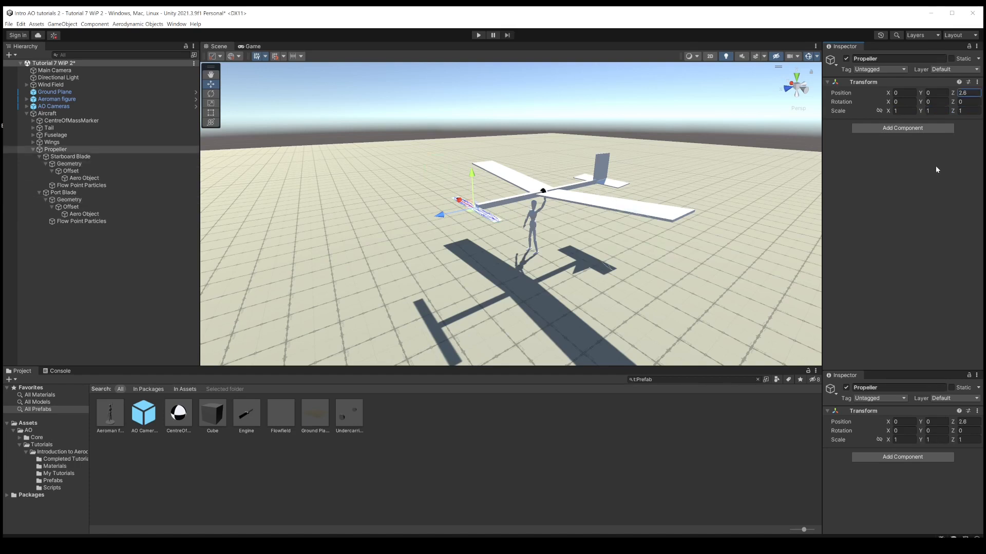
Test the resized Propeller's spin about its Z axis and return its Z rotation to 0.
{"action": "left_click_drag", "start_coordinate": [953, 103], "coordinate": [2, 144]}
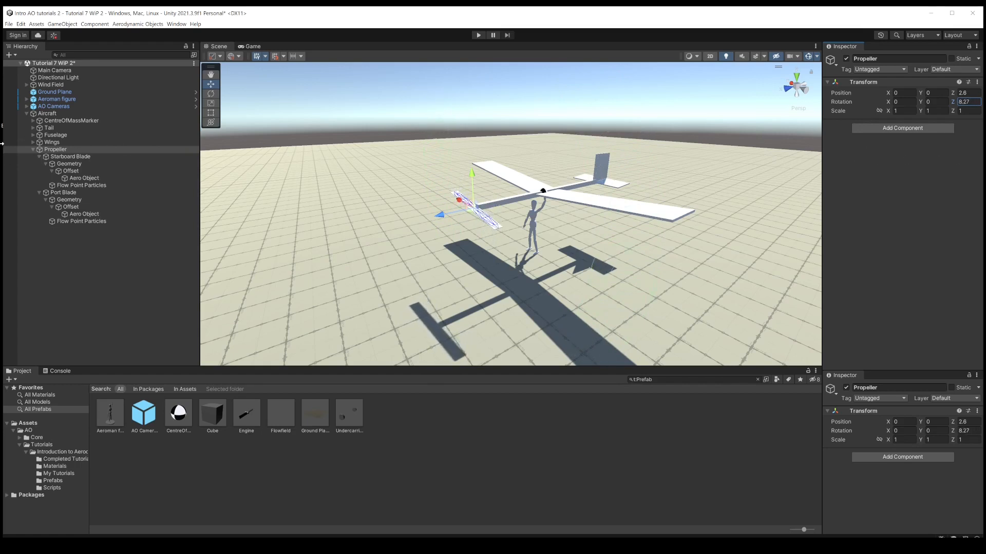
{"action": "left_click", "coordinate": [966, 102]}
{"action": "type", "text": "0"}
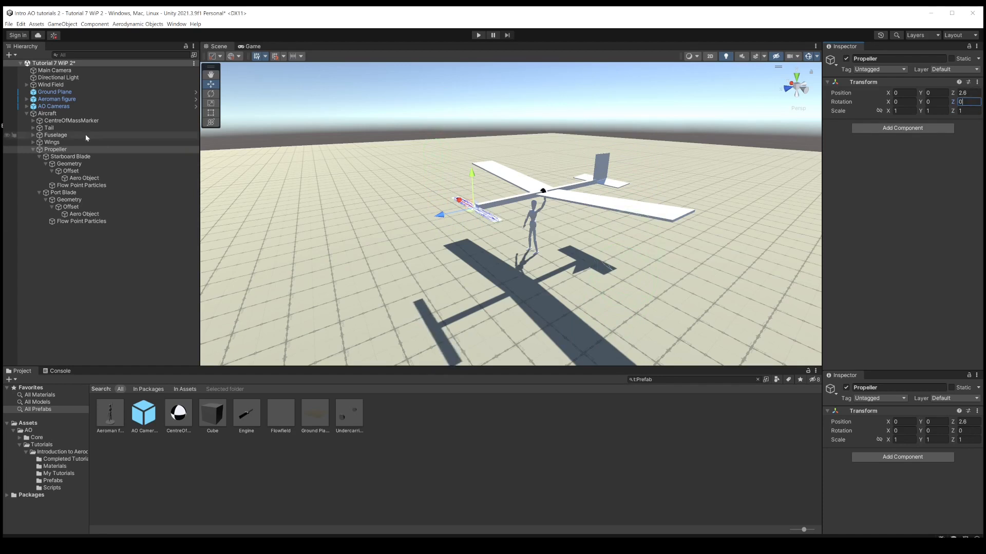
Move the Starboard Blade's Flow Point Particles to about X 1.22, Z -0.11 and the Port Blade's to about X -1.02, Y -0.01, Z -0.14.
{"action": "left_click", "coordinate": [75, 185]}
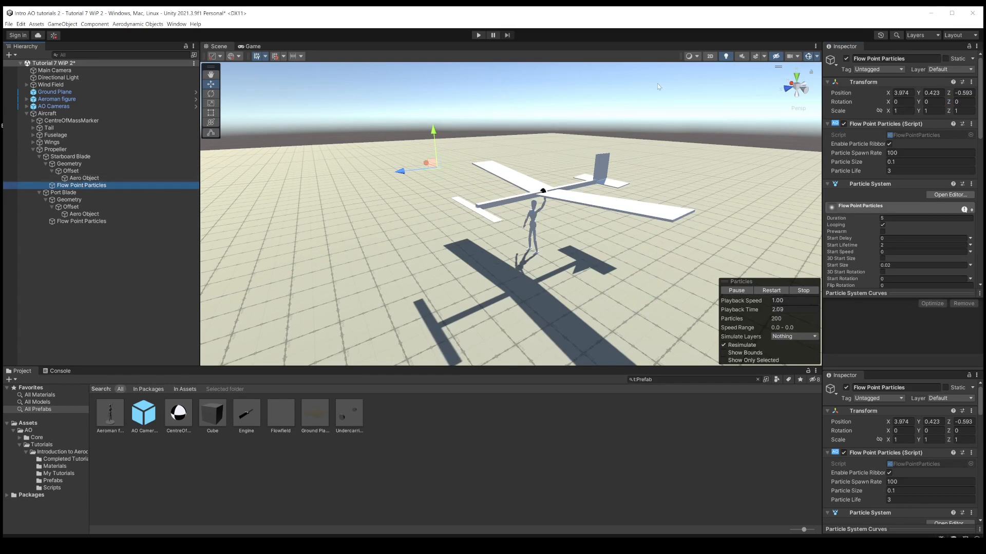
{"action": "left_click", "coordinate": [796, 78]}
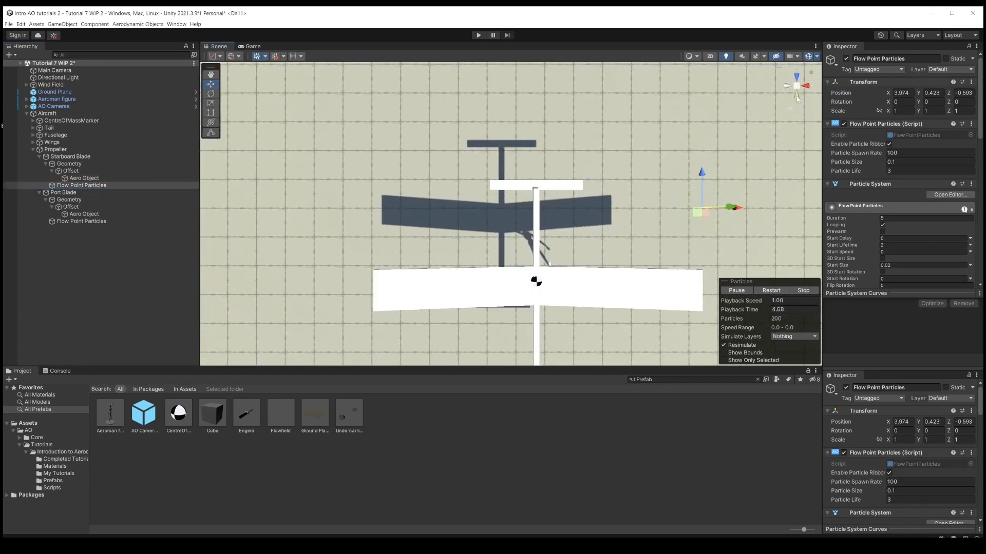
{"action": "left_click", "coordinate": [793, 109]}
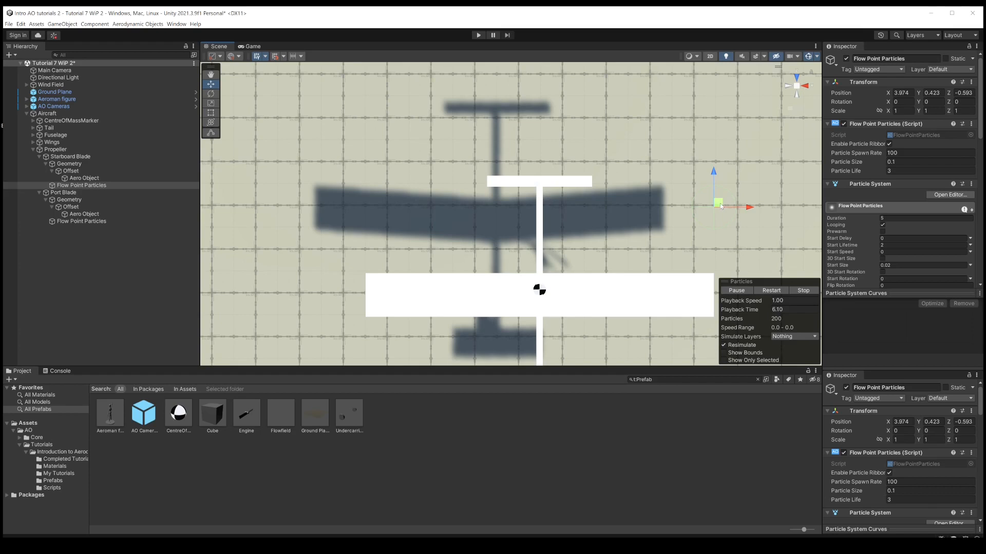
{"action": "left_click_drag", "start_coordinate": [719, 203], "coordinate": [595, 184]}
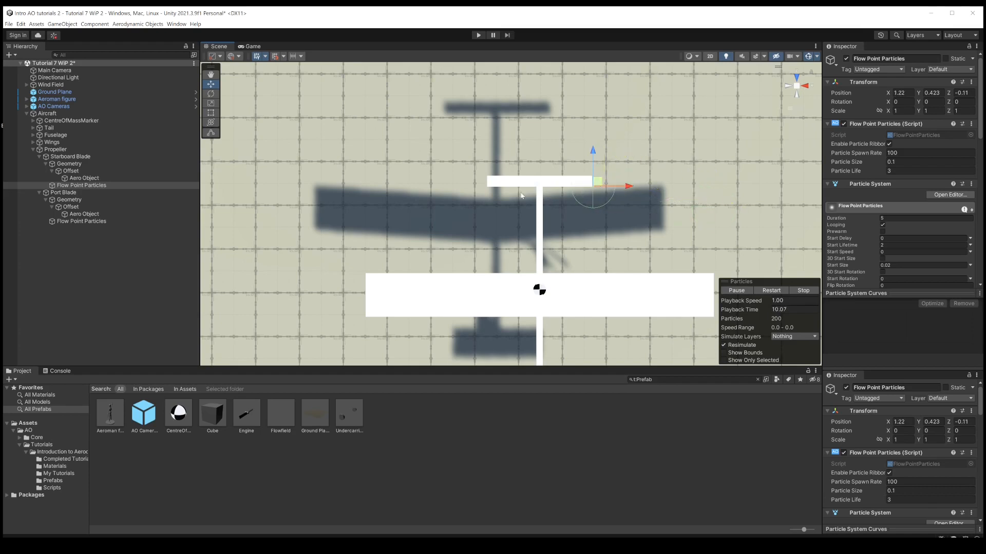
{"action": "left_click", "coordinate": [77, 221]}
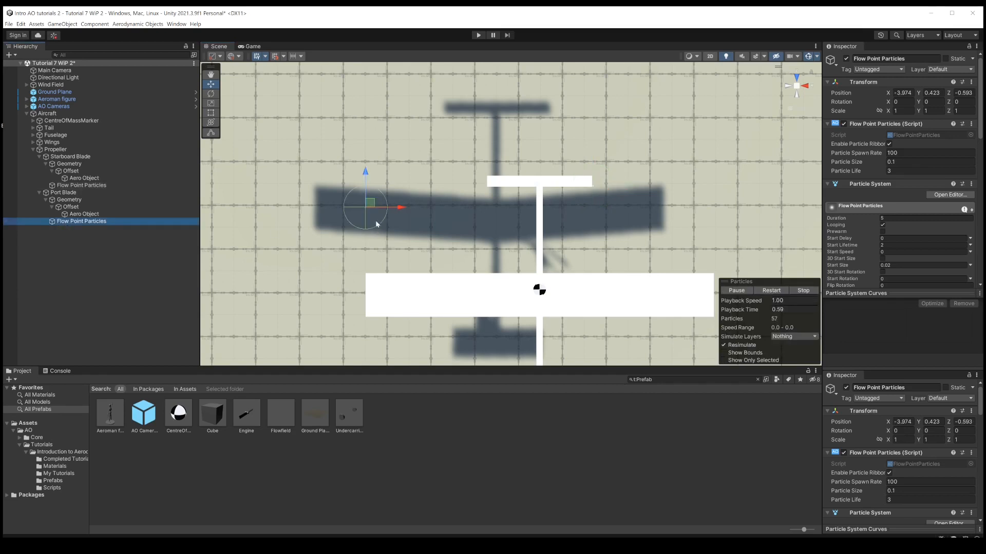
{"action": "left_click_drag", "start_coordinate": [372, 206], "coordinate": [487, 186]}
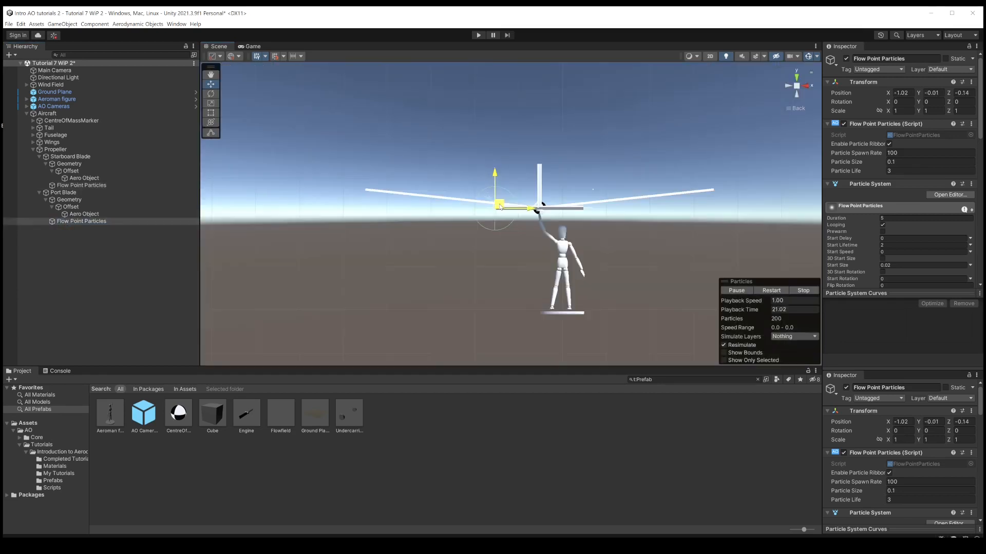
Reposition the Starboard Blade's Flow Point Particles to about X 0.97, Y 0.01 and shift the Port Blade's outward to about X -1.21.
{"action": "left_click", "coordinate": [82, 185]}
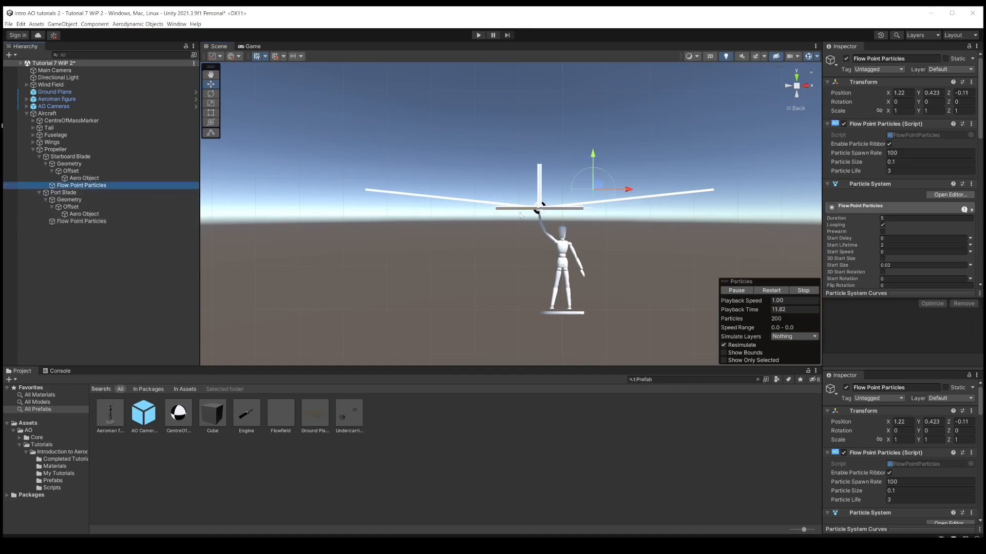
{"action": "left_click_drag", "start_coordinate": [602, 189], "coordinate": [589, 205]}
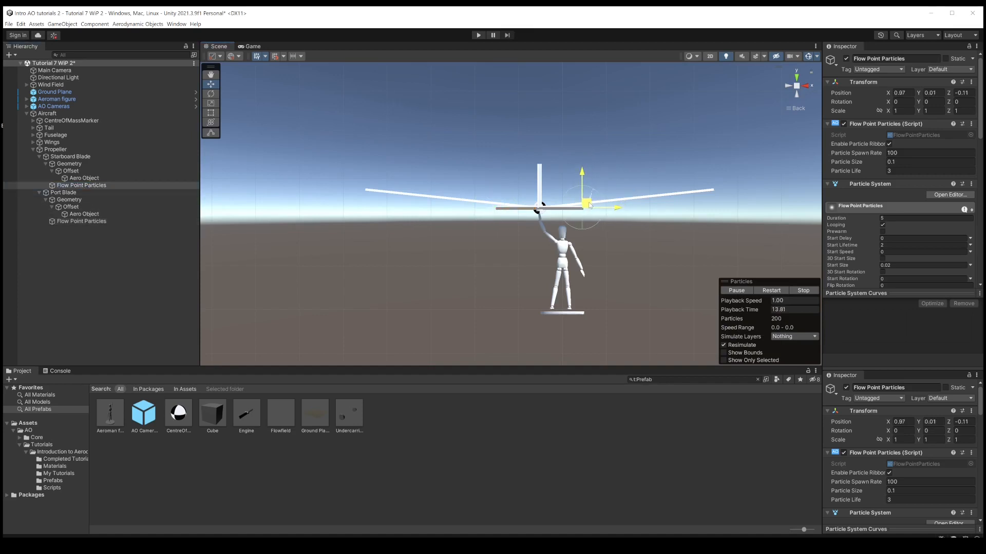
{"action": "left_click_drag", "start_coordinate": [605, 161], "coordinate": [393, 231], "text": "alt"}
{"action": "left_click", "coordinate": [85, 221]}
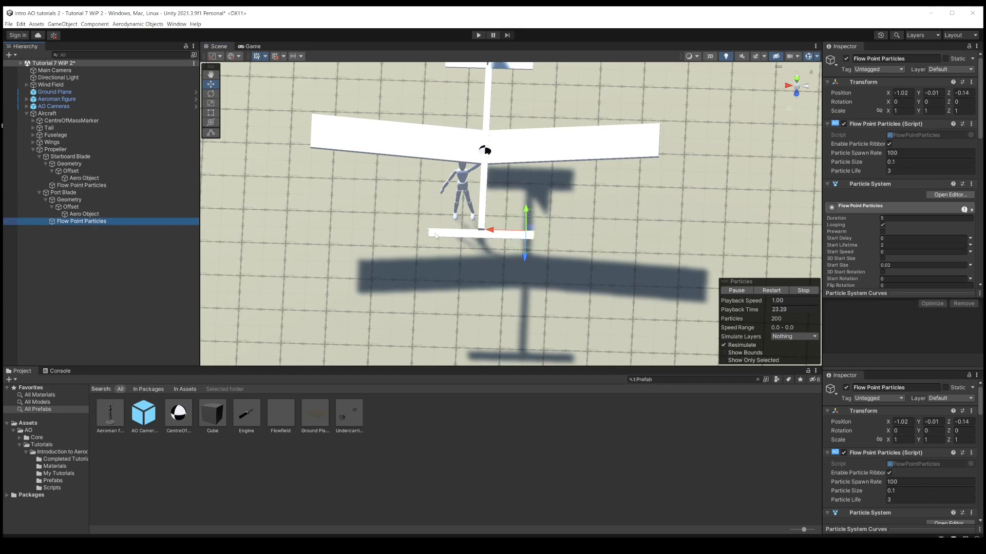
{"action": "left_click_drag", "start_coordinate": [492, 231], "coordinate": [405, 214]}
{"action": "left_click", "coordinate": [797, 108]}
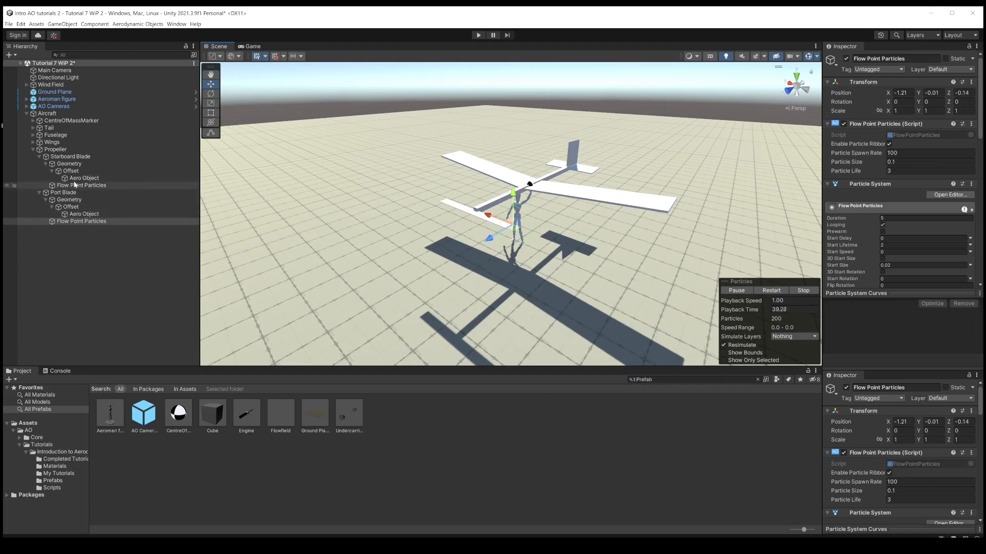
Set the X rotation of the Starboard Blade to 60 and of the Port Blade to -60.
{"action": "left_click", "coordinate": [59, 158]}
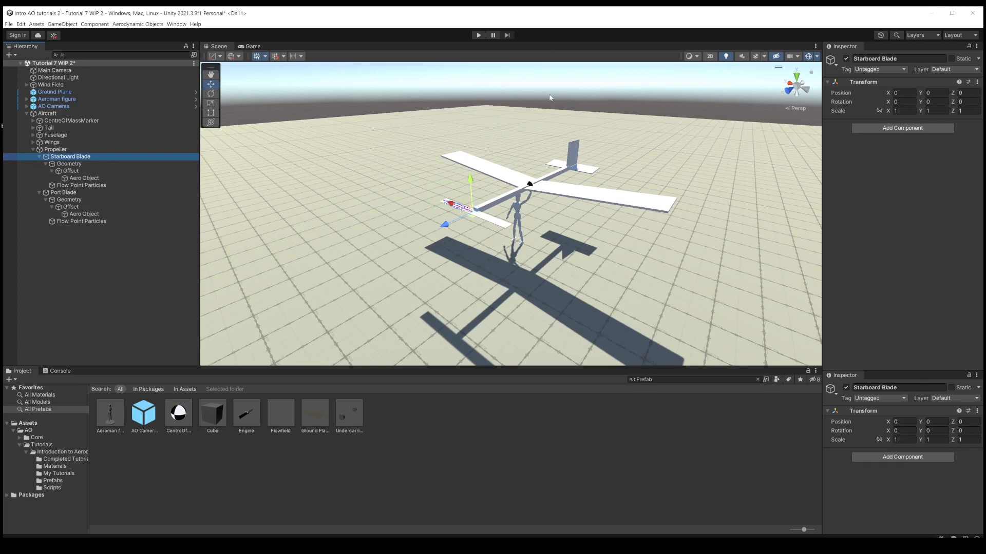
{"action": "left_click", "coordinate": [896, 102]}
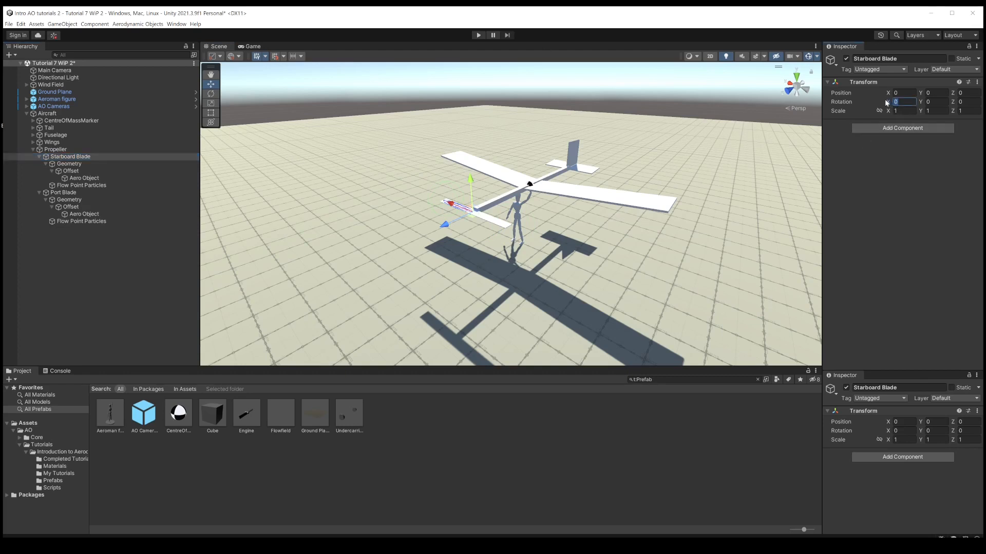
{"action": "type", "text": "60"}
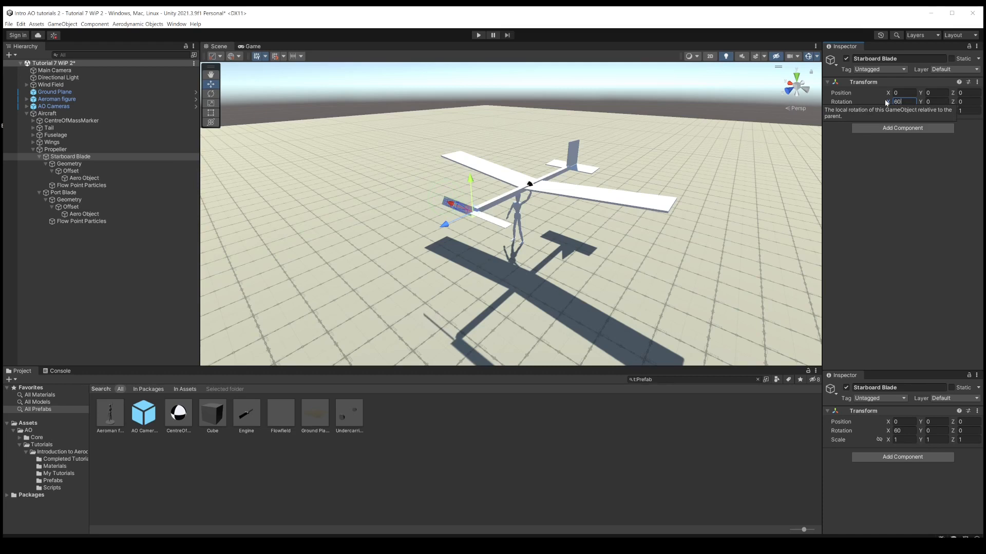
{"action": "left_click", "coordinate": [72, 193]}
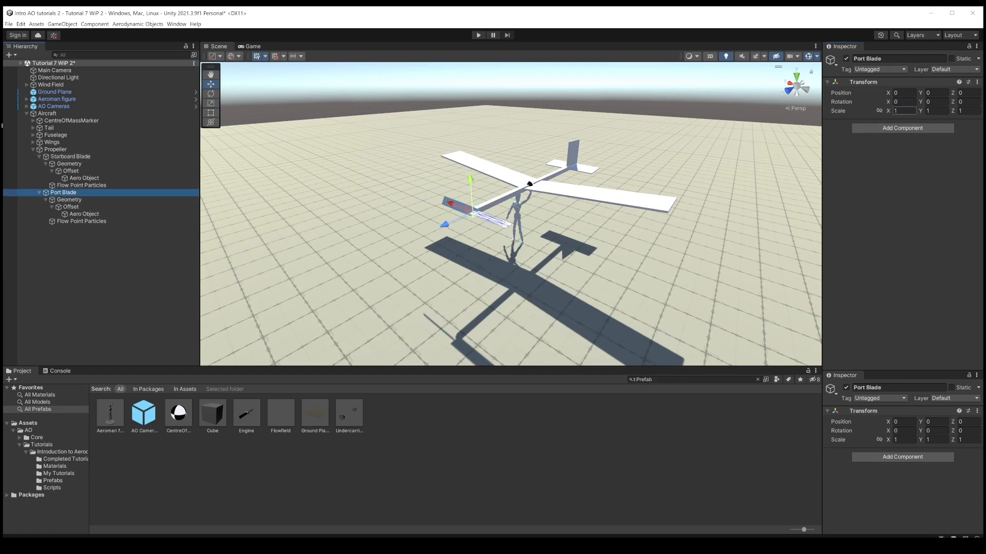
{"action": "left_click", "coordinate": [894, 102]}
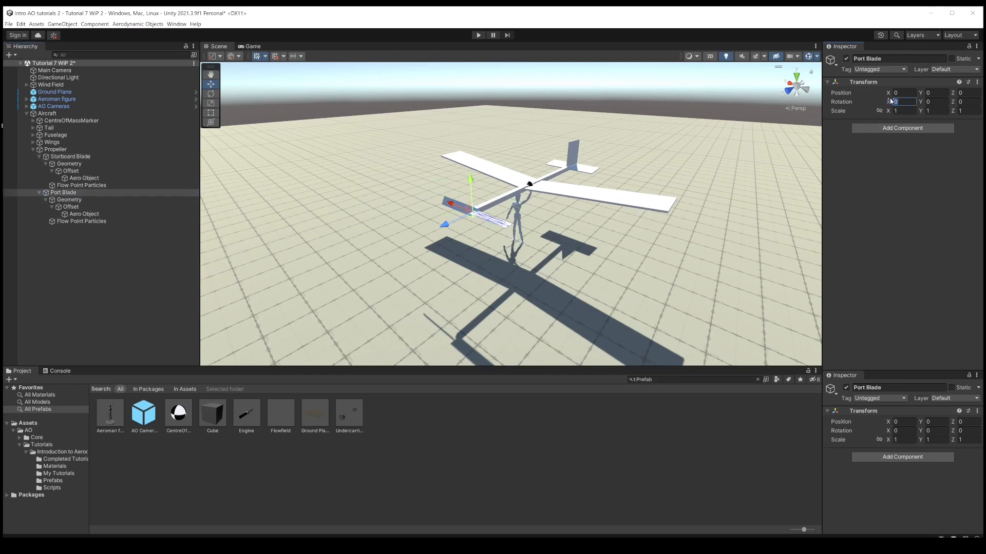
{"action": "type", "text": "-60"}
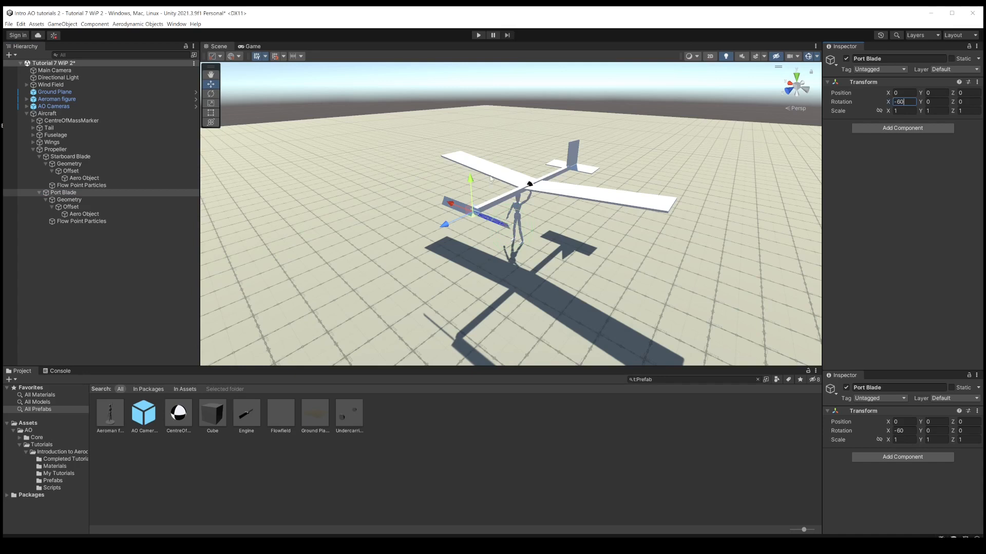
Inspect the angled blades and test the Propeller's spin about its Z axis, leaving its Z rotation at about -0.28.
{"action": "scroll", "coordinate": [492, 219], "scroll_direction": "up", "scroll_amount": 10}
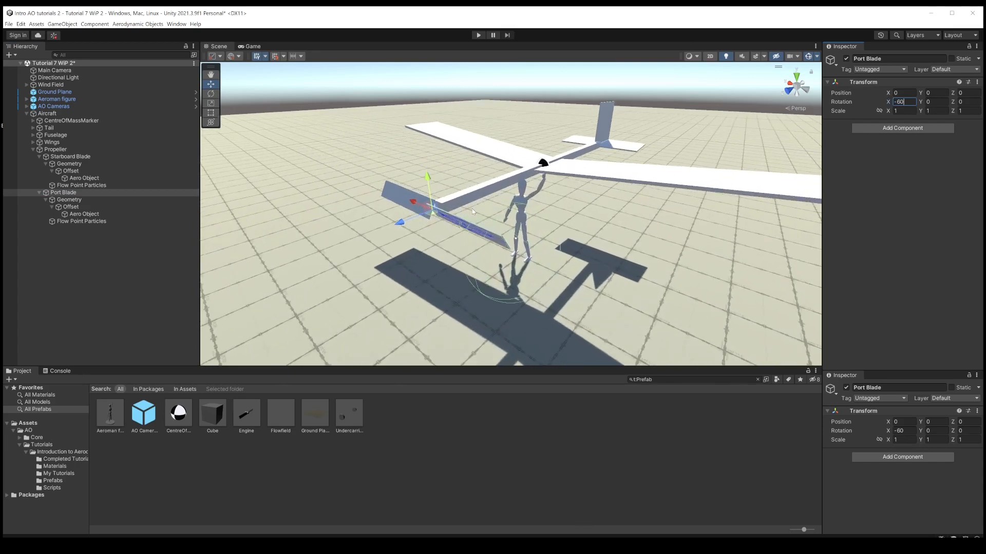
{"action": "left_click_drag", "start_coordinate": [470, 221], "coordinate": [407, 193], "text": "alt"}
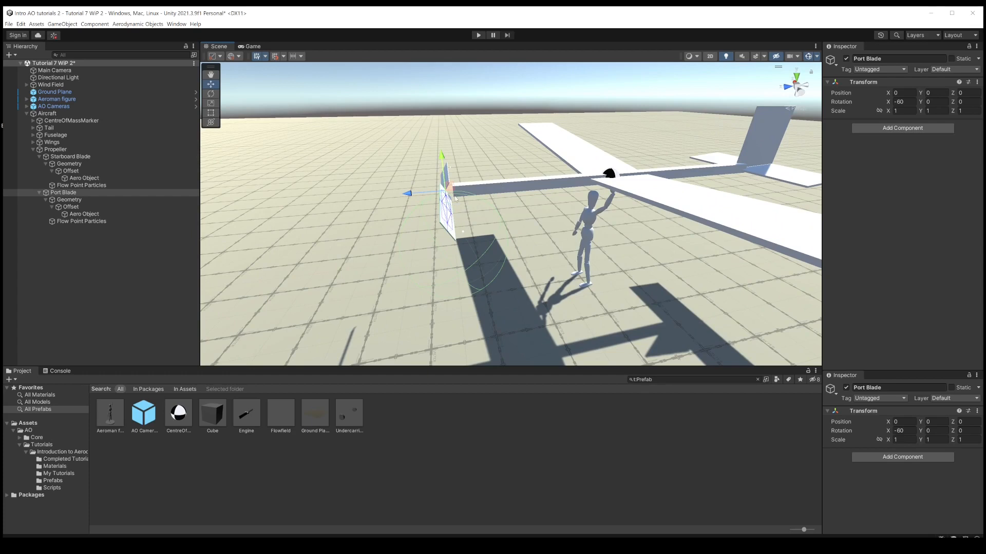
{"action": "left_click_drag", "start_coordinate": [424, 210], "coordinate": [426, 257], "text": "alt"}
{"action": "left_click_drag", "start_coordinate": [445, 222], "coordinate": [559, 189], "text": "alt"}
{"action": "left_click_drag", "start_coordinate": [408, 211], "coordinate": [632, 239], "text": "alt"}
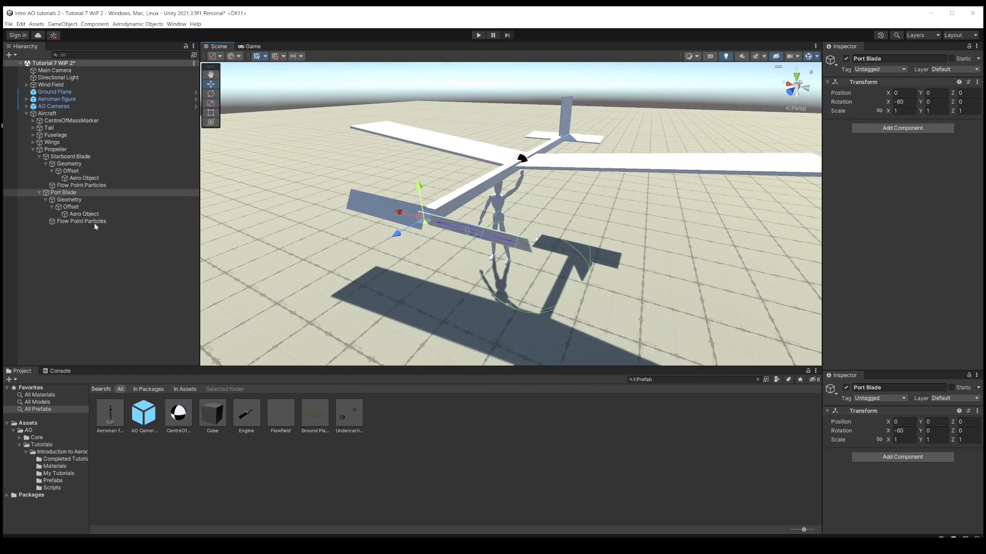
{"action": "left_click", "coordinate": [92, 149]}
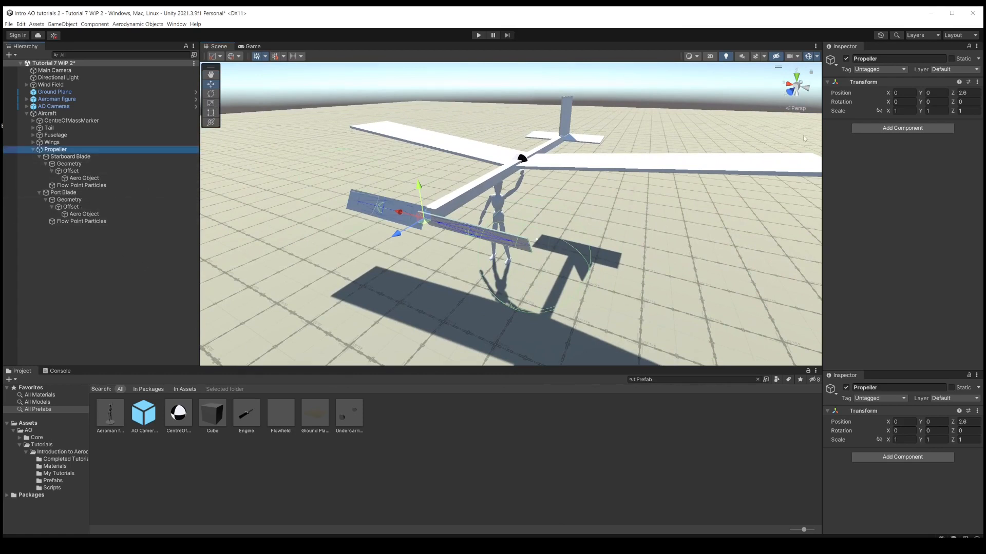
{"action": "left_click_drag", "start_coordinate": [953, 102], "coordinate": [954, 265]}
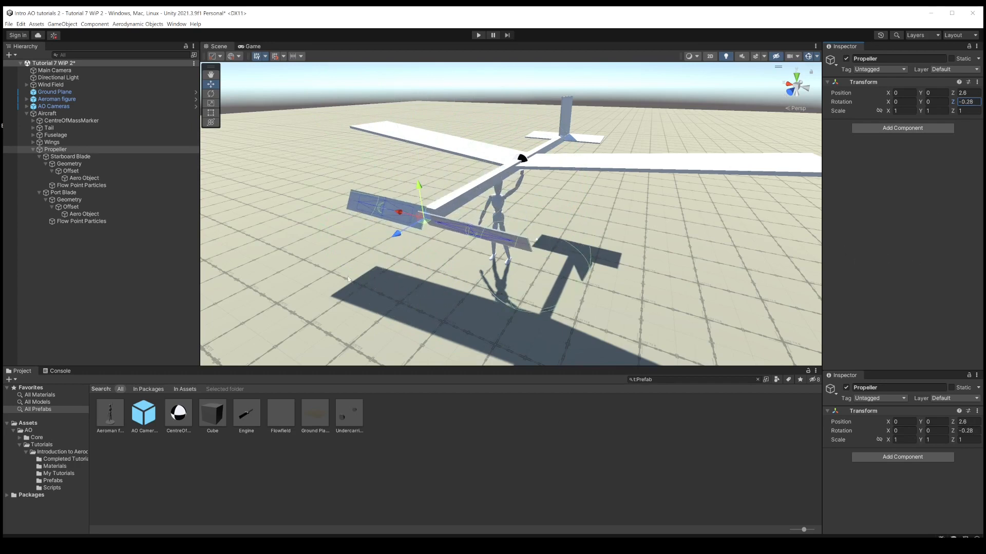
Enable Is Kinematic on the Aero Objects of both propeller blades together.
{"action": "left_click", "coordinate": [82, 178]}
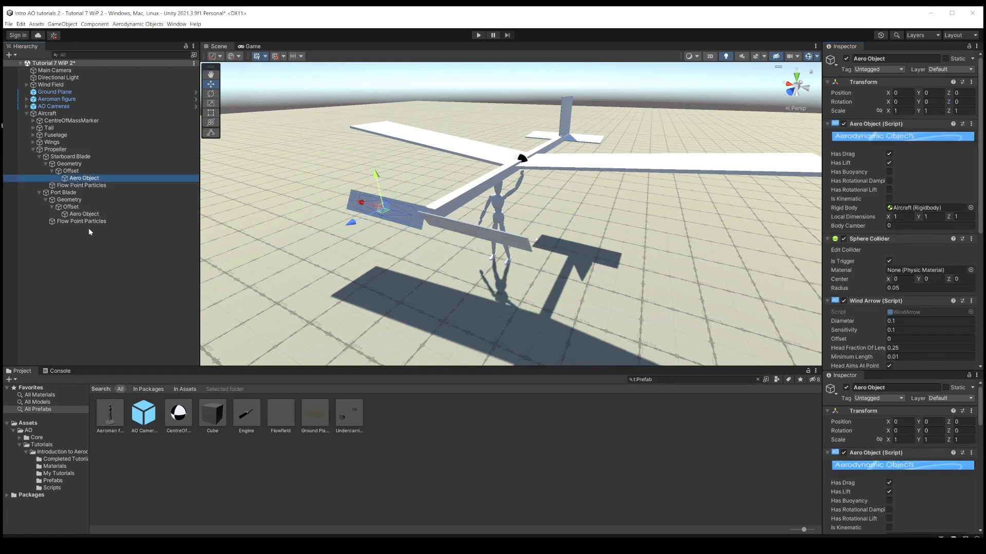
{"action": "left_click", "coordinate": [79, 214], "text": "ctrl"}
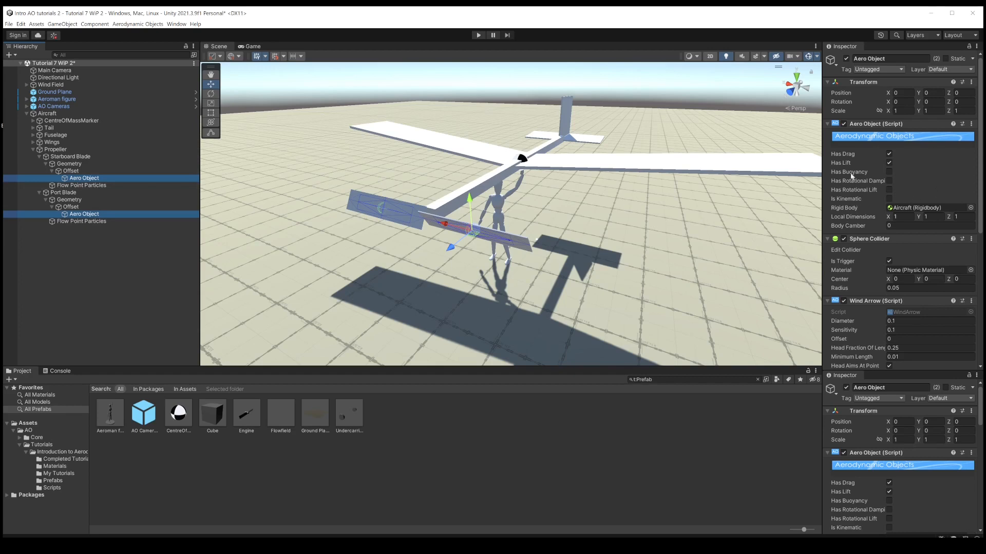
{"action": "left_click", "coordinate": [927, 226]}
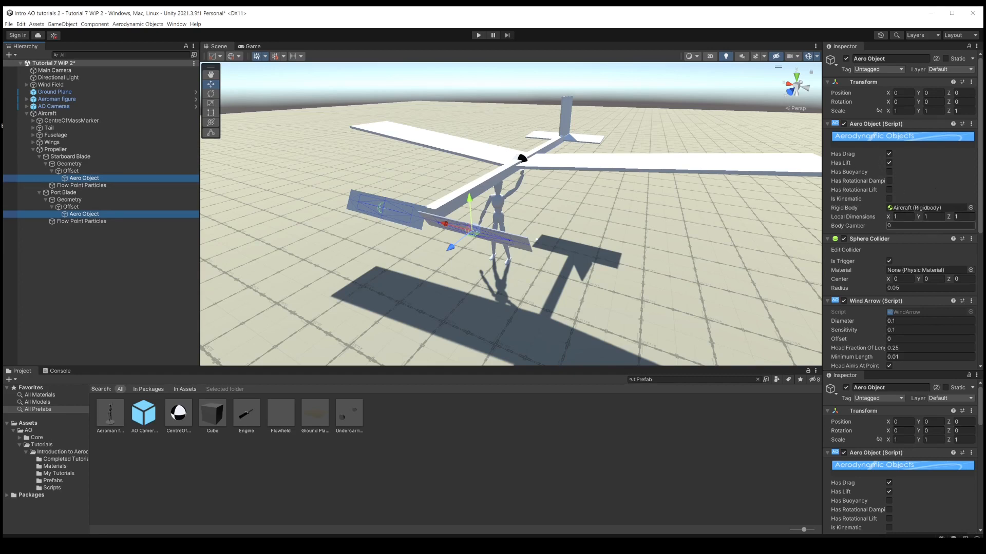
{"action": "left_click", "coordinate": [889, 200]}
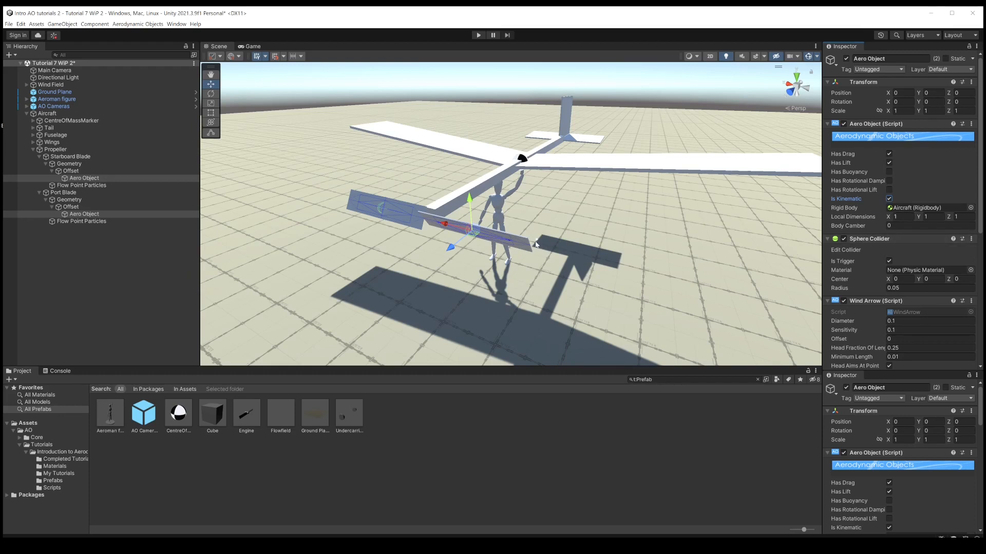
Remove the Wind Arrow component from both propeller blades' Aero Objects.
{"action": "scroll", "coordinate": [924, 251], "scroll_direction": "down", "scroll_amount": 4}
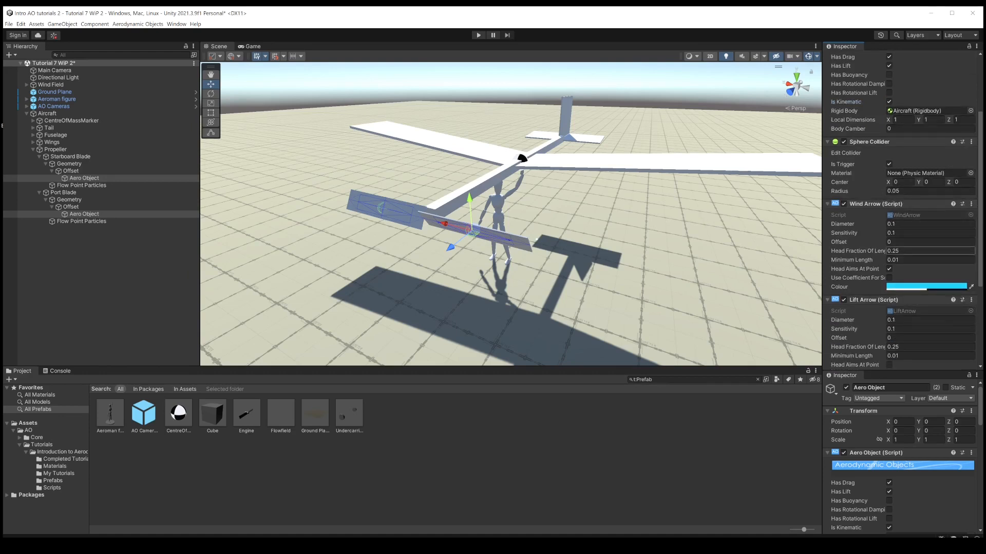
{"action": "left_click", "coordinate": [971, 204]}
{"action": "left_click", "coordinate": [947, 223]}
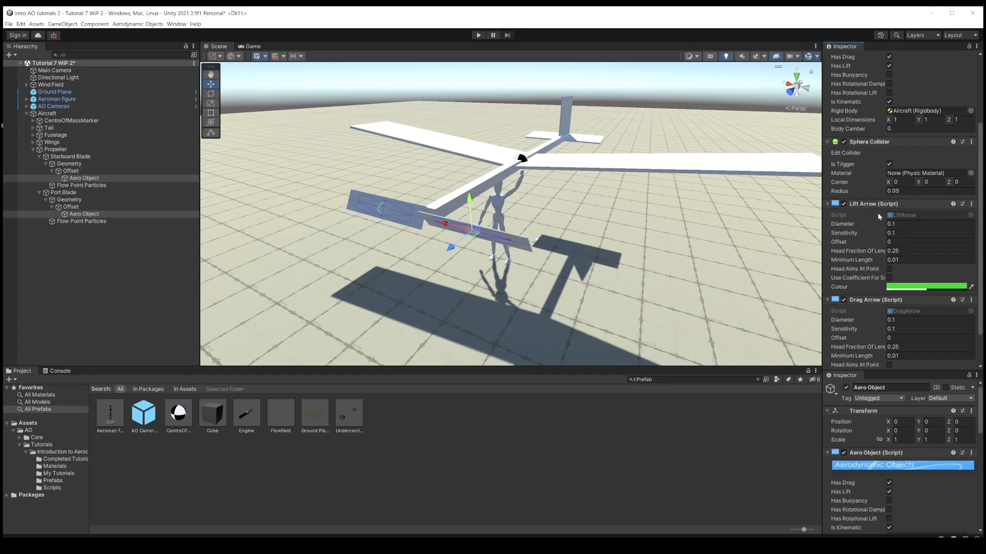
Set the Lift Arrow diameter of both blades' Aero Objects to 0.02 and remove their Drag Arrow component.
{"action": "left_click", "coordinate": [908, 224]}
{"action": "key", "text": "BackSpace"}
{"action": "type", "text": ".02"}
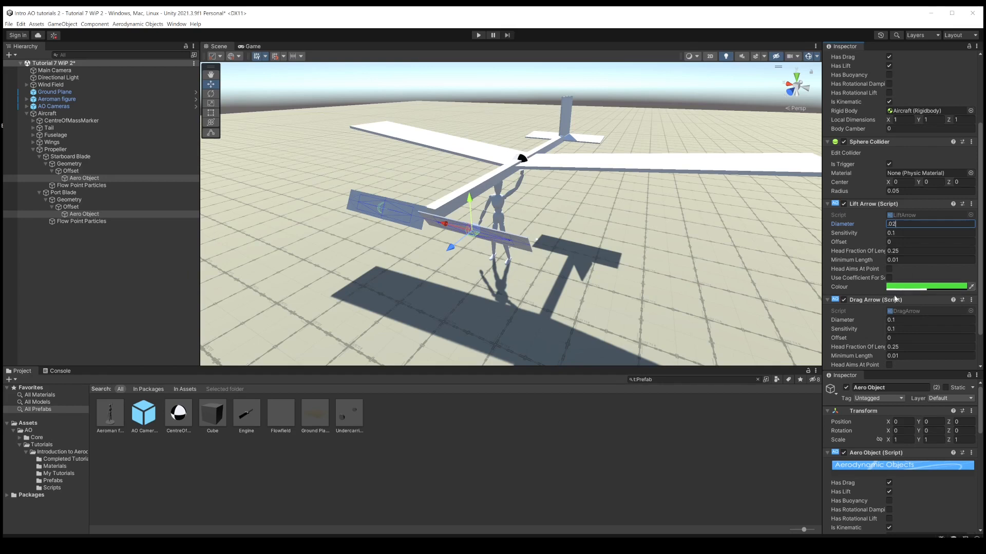
{"action": "left_click", "coordinate": [971, 299]}
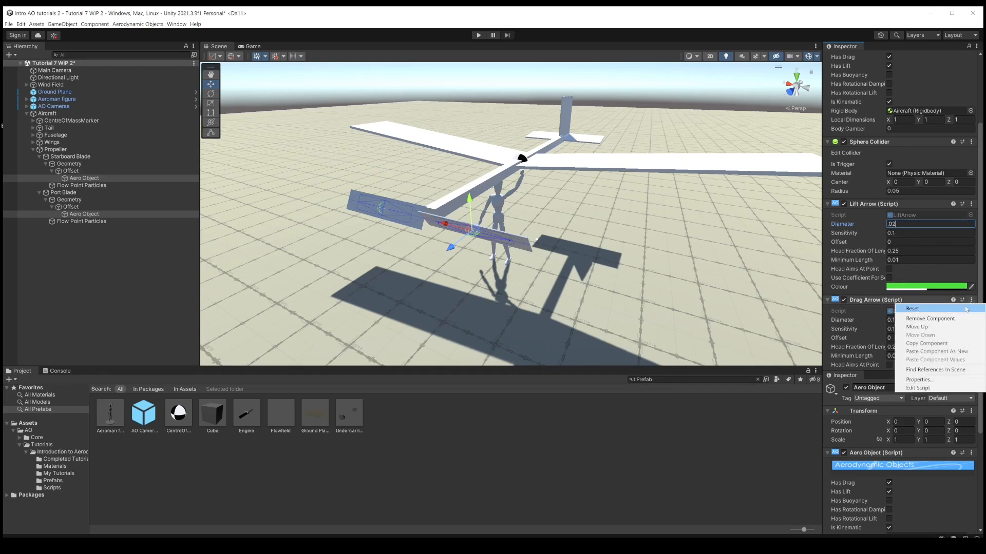
{"action": "left_click", "coordinate": [943, 319]}
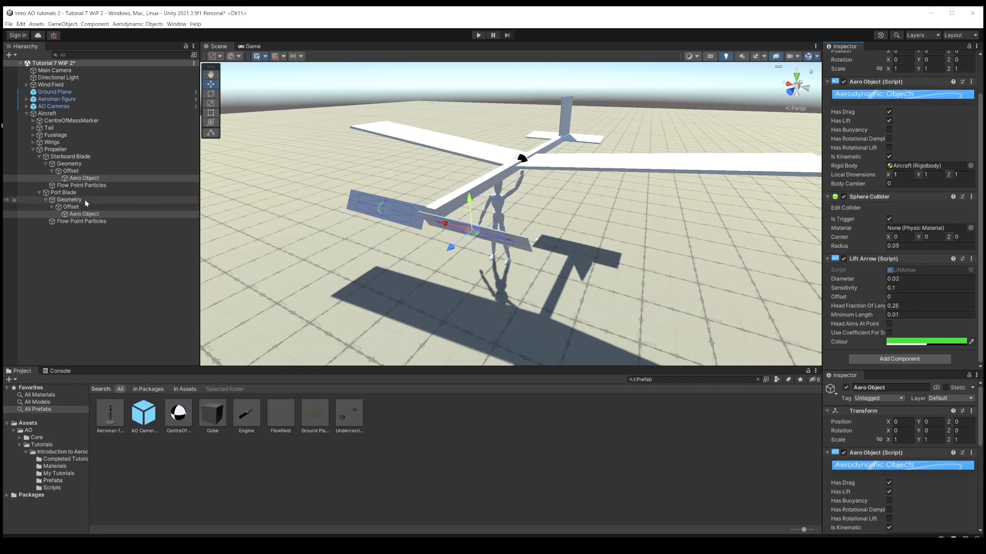
Set the X position of the Starboard Blade's Aero Object to 0.25, offset outward along the blade.
{"action": "left_click", "coordinate": [421, 244]}
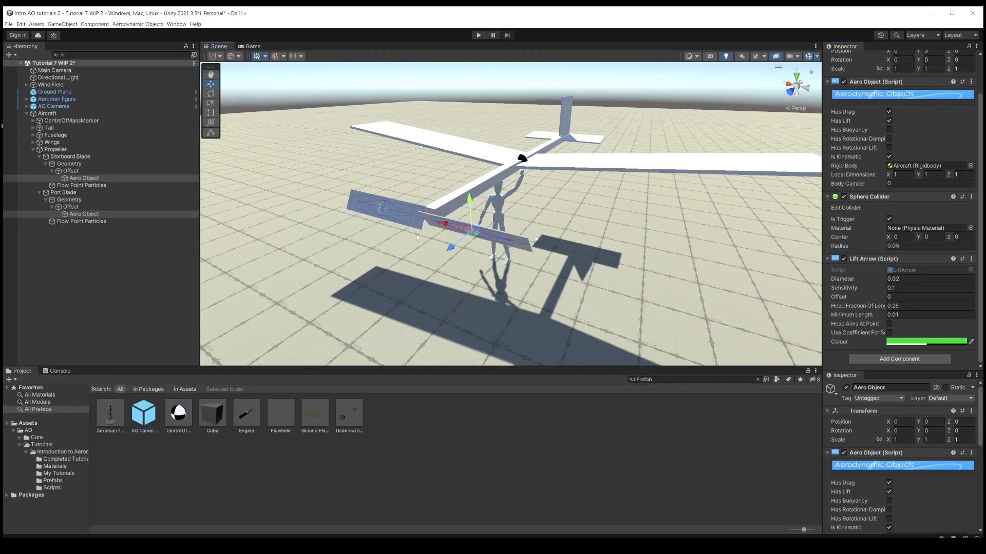
{"action": "left_click", "coordinate": [55, 149]}
{"action": "left_click_drag", "start_coordinate": [350, 251], "coordinate": [406, 221], "text": "alt"}
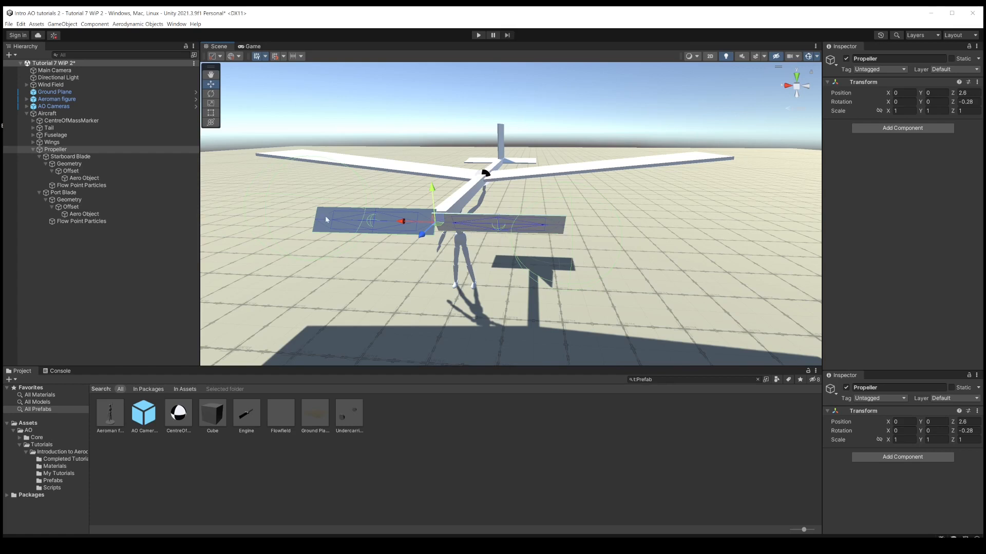
{"action": "left_click", "coordinate": [77, 178]}
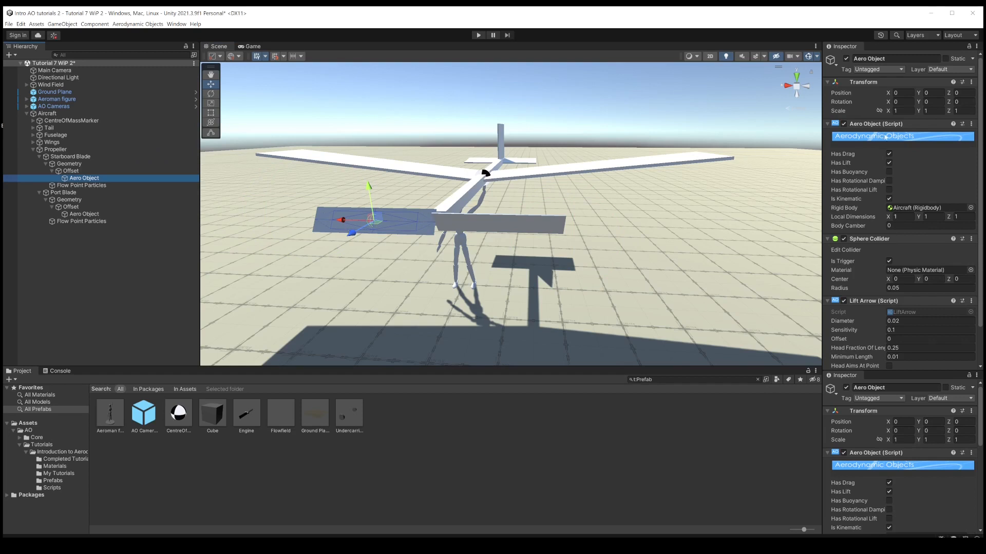
{"action": "left_click", "coordinate": [903, 93]}
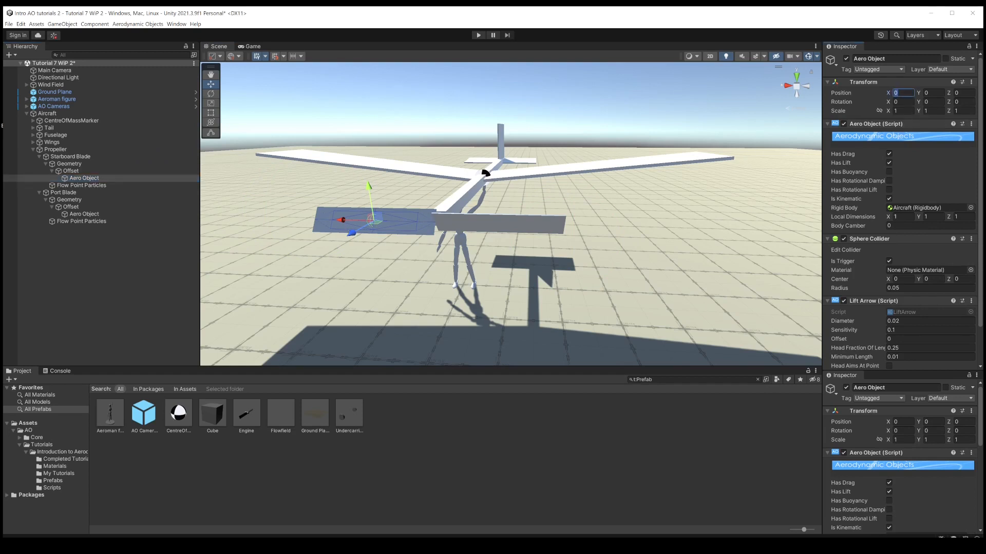
{"action": "type", "text": ".25"}
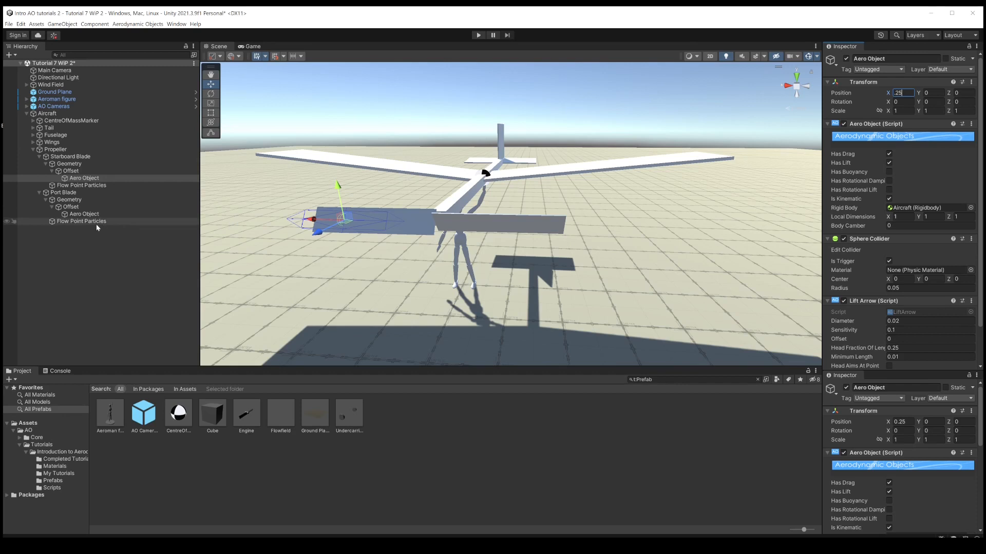
Set the X position of the Port Blade's Aero Object to -0.25, offset outward along the blade.
{"action": "left_click", "coordinate": [81, 214]}
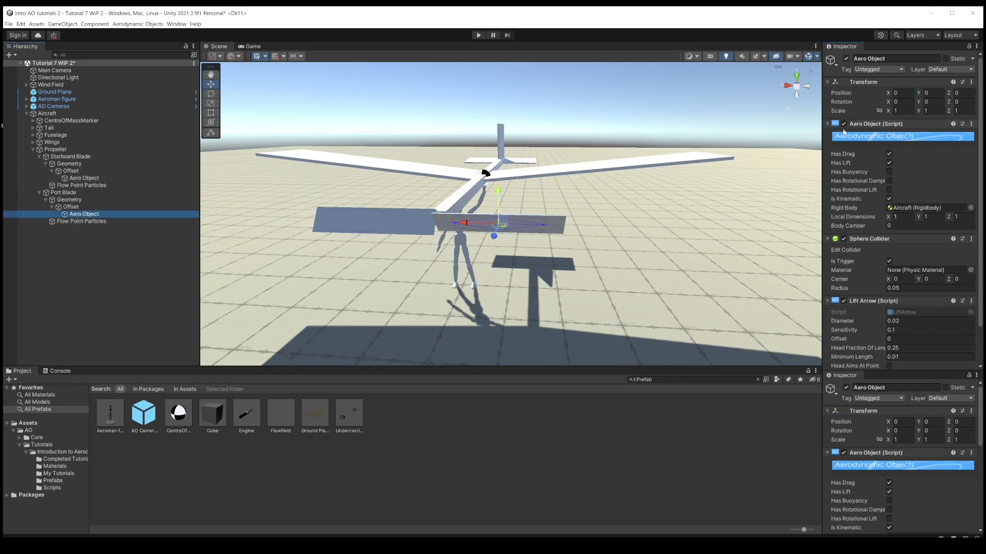
{"action": "left_click", "coordinate": [903, 93]}
{"action": "type", "text": "-.25"}
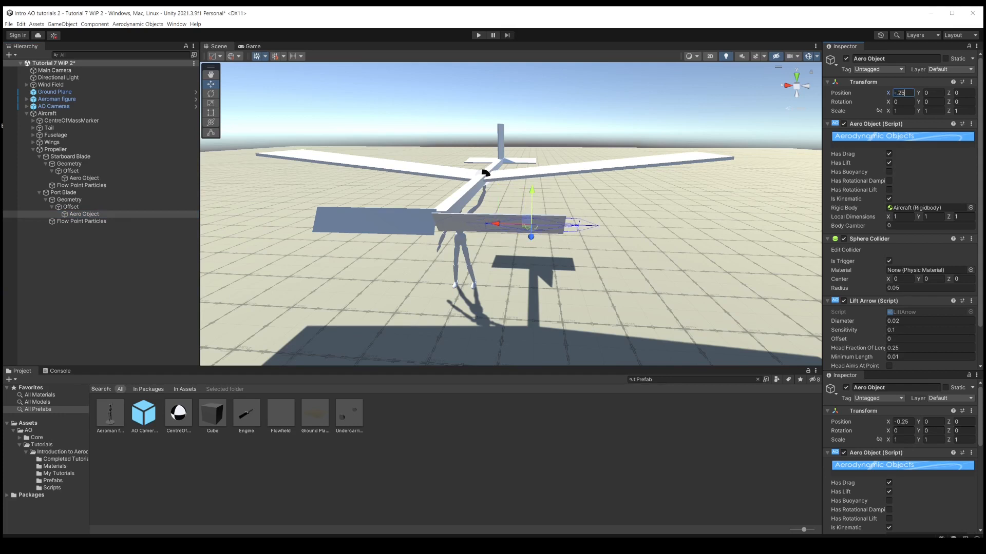
{"action": "scroll", "coordinate": [514, 212], "scroll_direction": "down", "scroll_amount": 1}
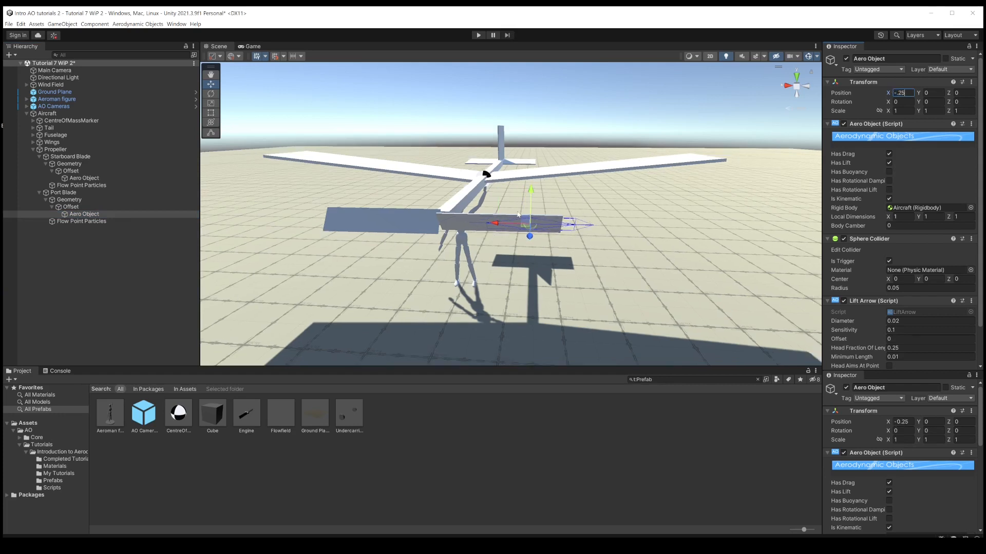
{"action": "scroll", "coordinate": [514, 212], "scroll_direction": "up", "scroll_amount": 2}
{"action": "left_click_drag", "start_coordinate": [515, 213], "coordinate": [527, 243], "text": "alt"}
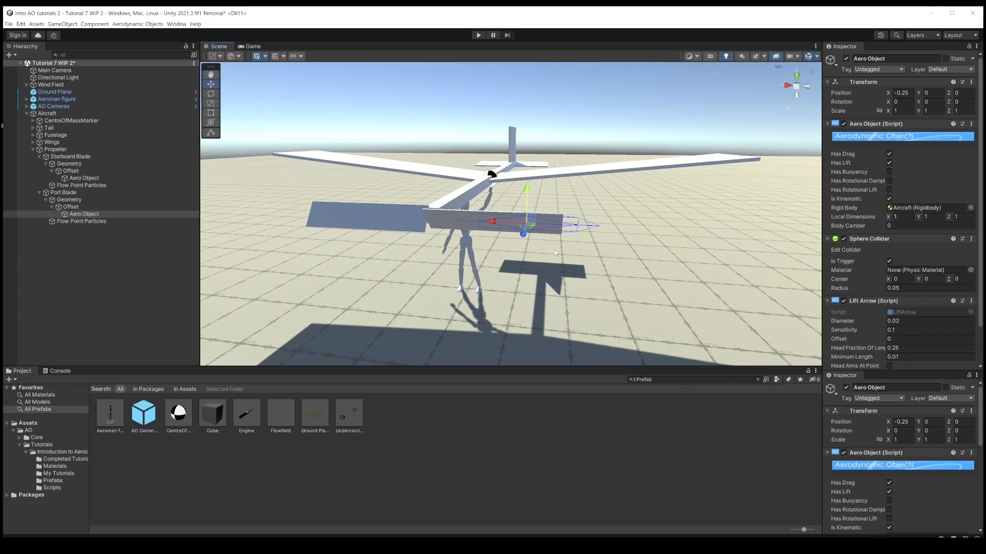
{"action": "left_click_drag", "start_coordinate": [488, 211], "coordinate": [524, 240], "text": "alt"}
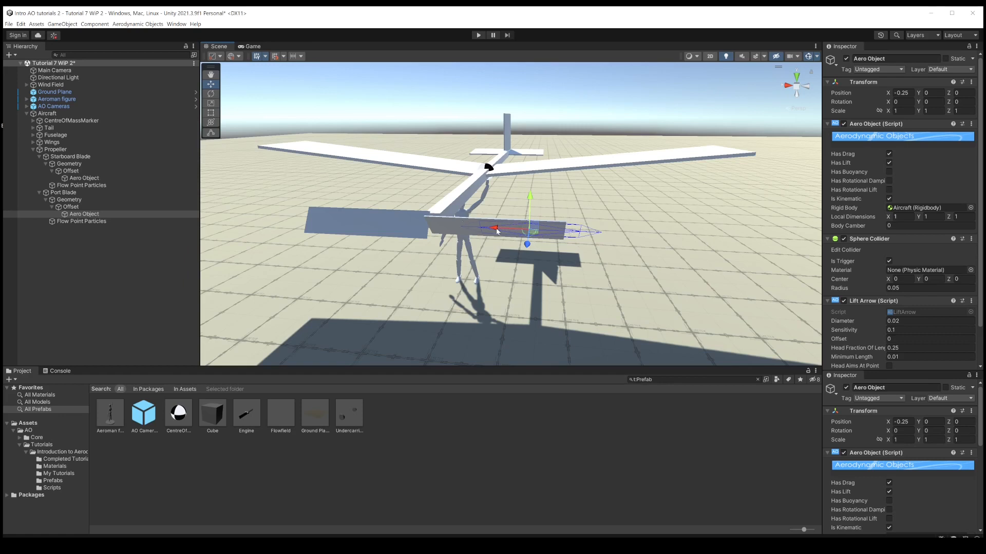
{"action": "left_click_drag", "start_coordinate": [591, 231], "coordinate": [540, 239], "text": "alt"}
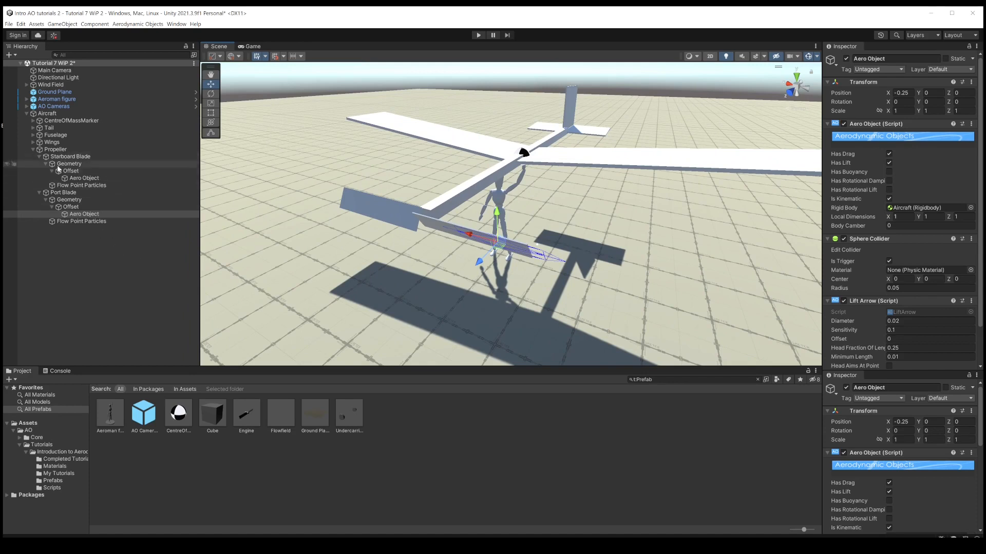
Add a Capsule 3D object as a child of the Propeller to form its hub.
{"action": "left_click", "coordinate": [53, 150]}
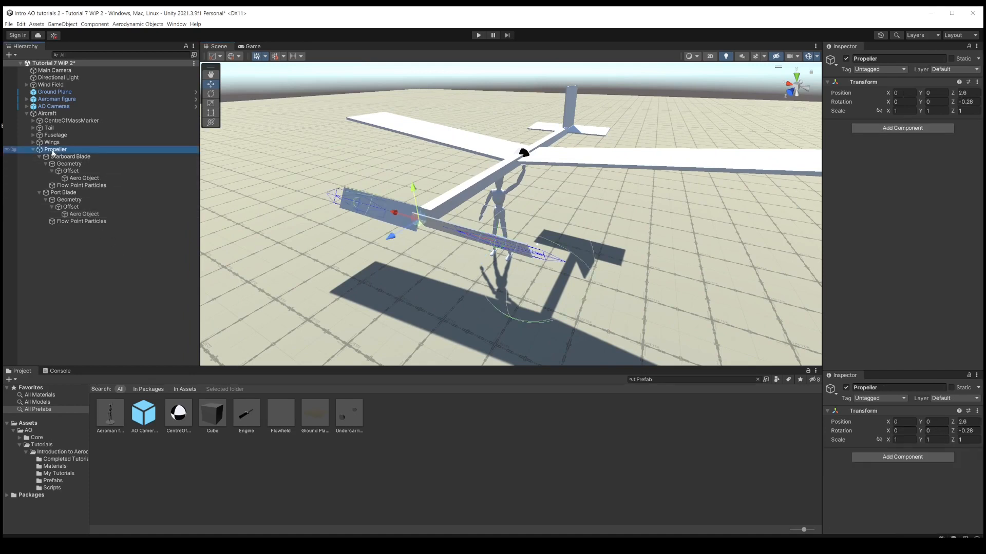
{"action": "right_click", "coordinate": [54, 153]}
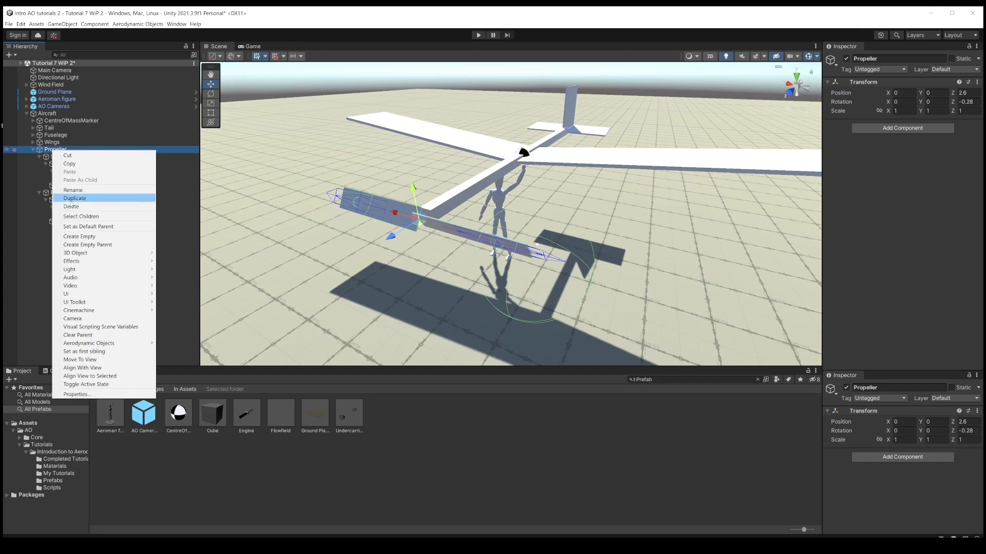
{"action": "mouse_move", "coordinate": [90, 258]}
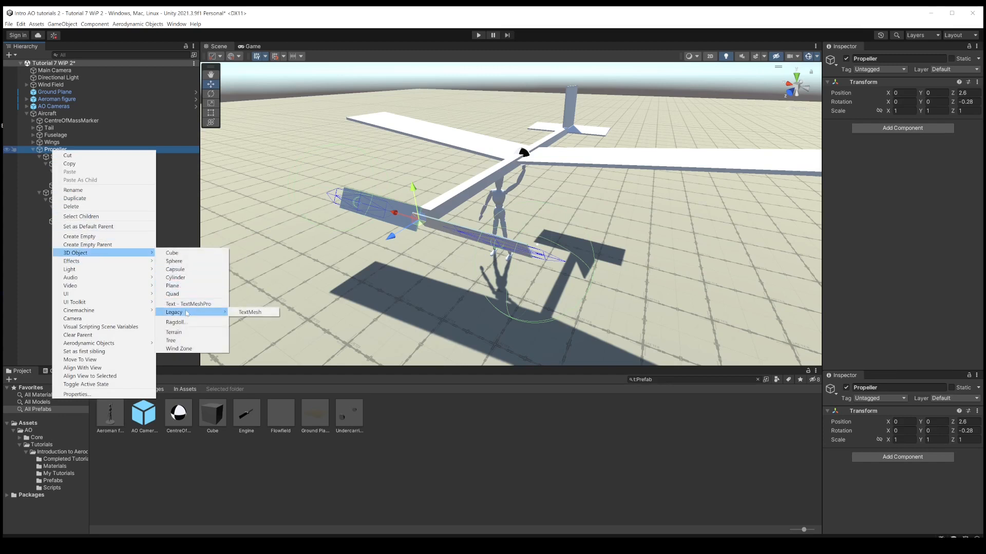
{"action": "left_click", "coordinate": [183, 271]}
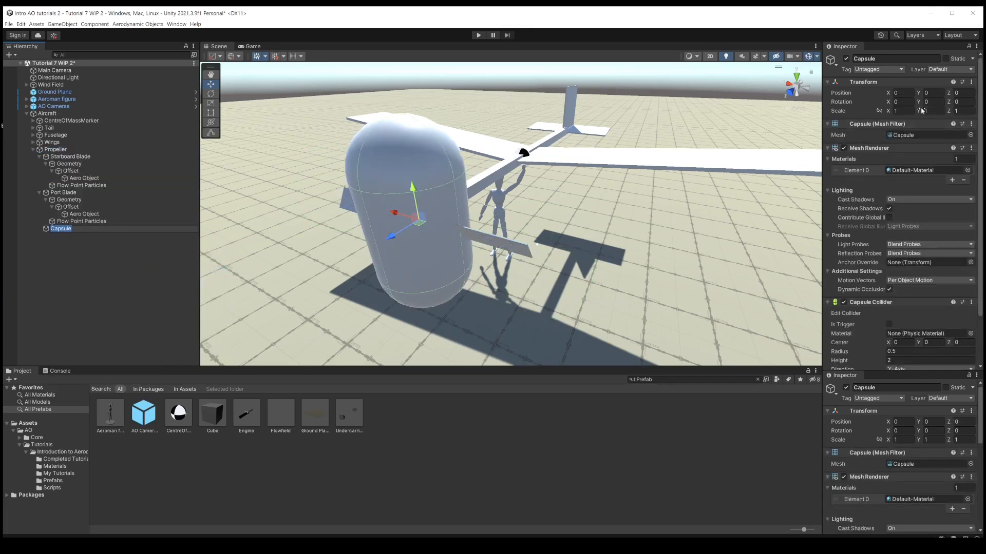
Scale the hub capsule uniformly to 0.2 and set its X rotation to 90 so it lies along the fuselage.
{"action": "left_click", "coordinate": [900, 111]}
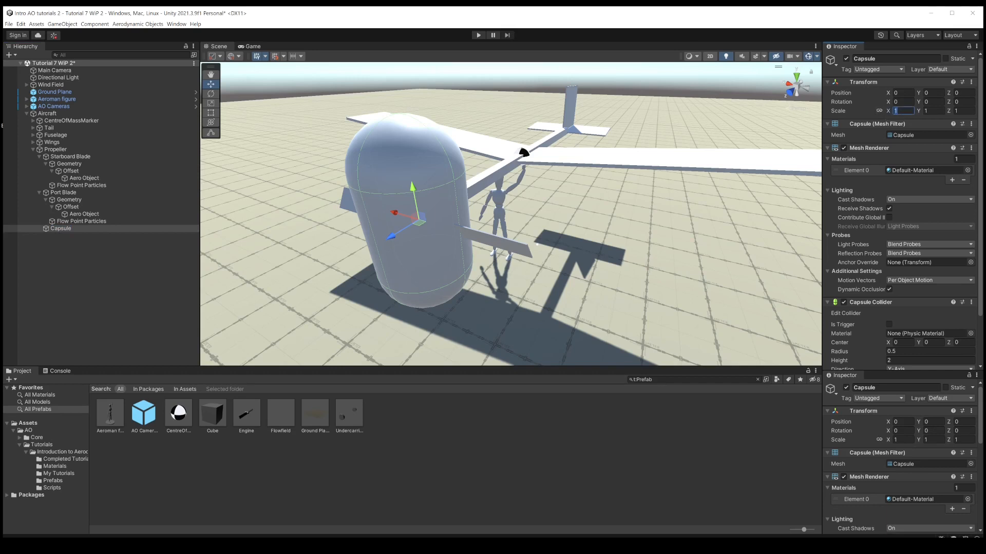
{"action": "type", "text": ".2"}
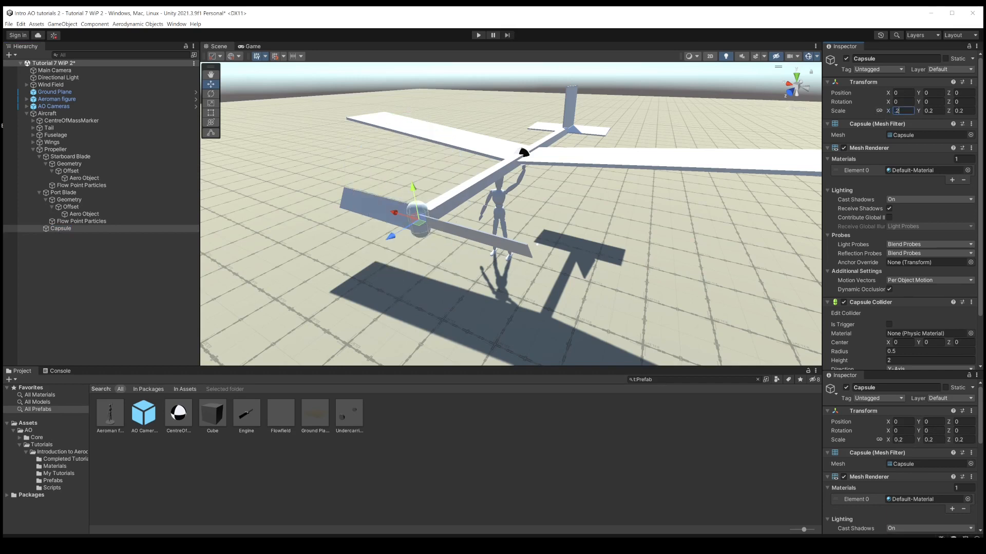
{"action": "left_click", "coordinate": [902, 102]}
{"action": "type", "text": "90"}
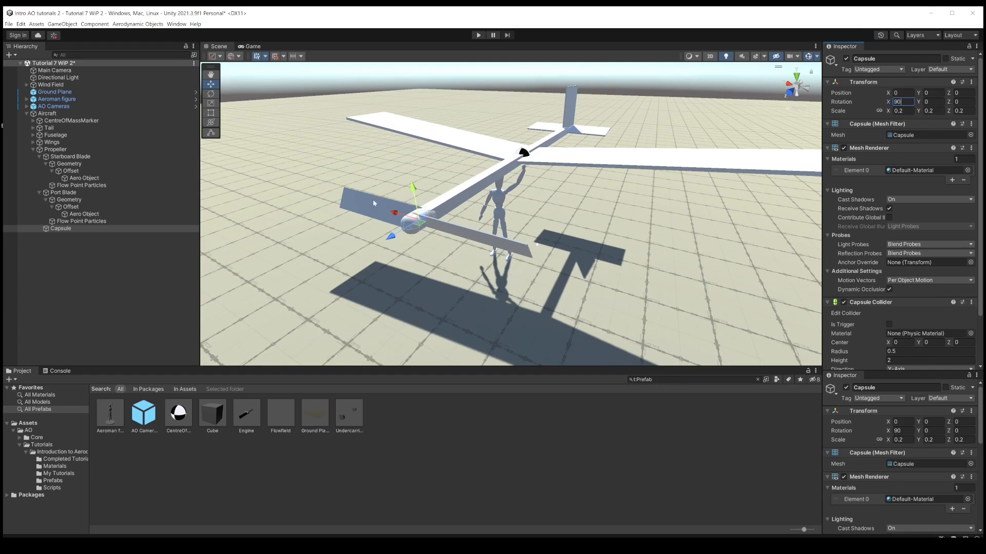
Move the Propeller forward along the fuselage axis to a Z position of about 2.637.
{"action": "scroll", "coordinate": [375, 204], "scroll_direction": "up", "scroll_amount": 1}
{"action": "left_click_drag", "start_coordinate": [400, 226], "coordinate": [617, 235], "text": "alt"}
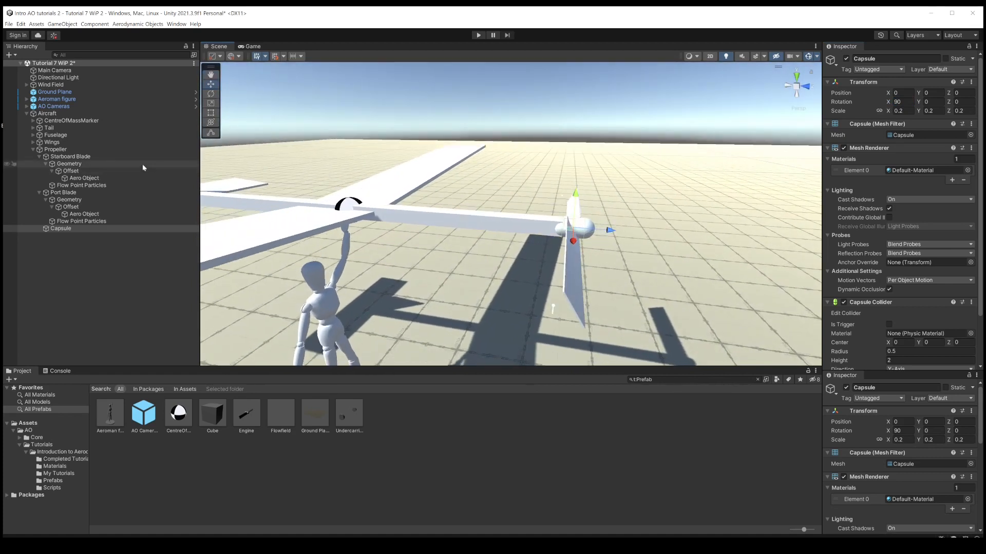
{"action": "left_click", "coordinate": [123, 149]}
{"action": "left_click_drag", "start_coordinate": [610, 234], "coordinate": [473, 200]}
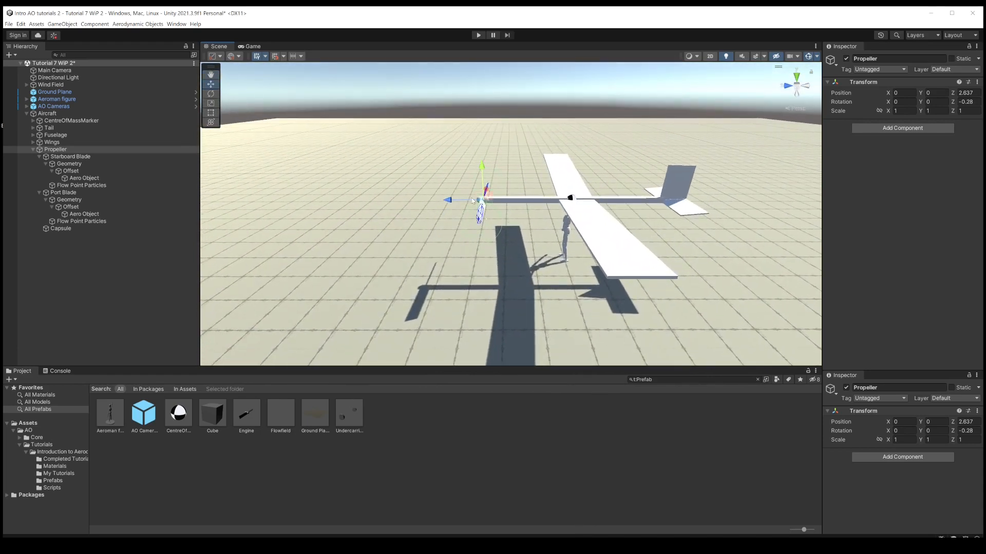
Shift the Wings forward along the fuselage to a Z position of about 0.43.
{"action": "mouse_move", "coordinate": [549, 241]}
{"action": "left_mouse_down", "text": "alt"}
{"action": "mouse_move", "coordinate": [511, 200]}
{"action": "mouse_move", "coordinate": [557, 231]}
{"action": "left_mouse_up", "text": "alt"}
{"action": "left_click", "coordinate": [52, 142]}
{"action": "left_click_drag", "start_coordinate": [547, 207], "coordinate": [578, 242]}
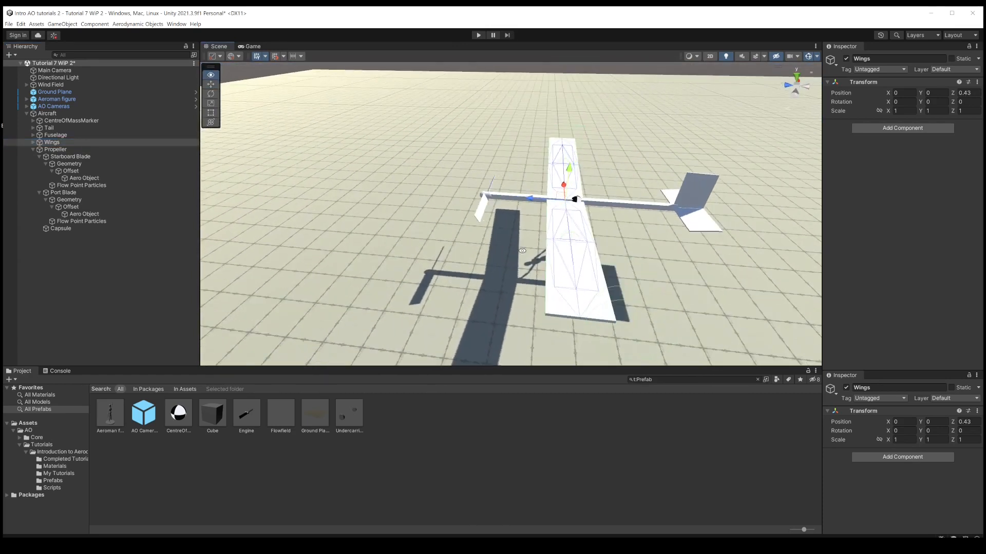
Move the CentreOfMassMarker forward along the fuselage to a Z position of about 0.64.
{"action": "left_click", "coordinate": [63, 121]}
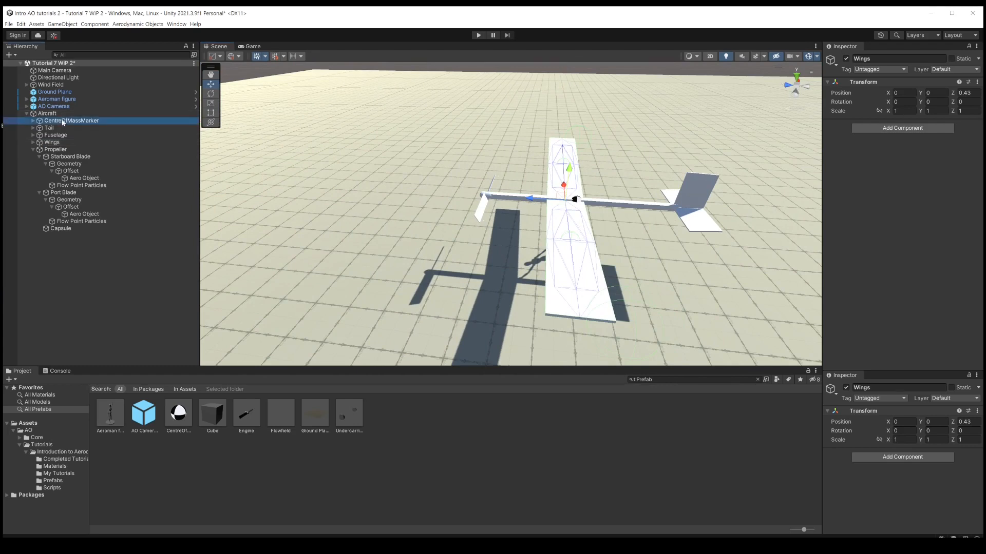
{"action": "left_click_drag", "start_coordinate": [541, 200], "coordinate": [525, 200]}
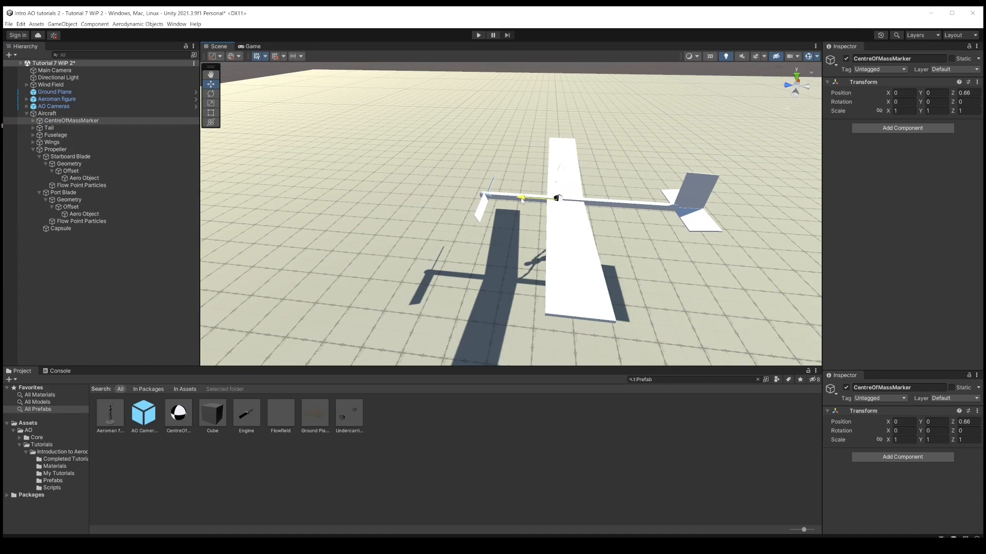
{"action": "left_click_drag", "start_coordinate": [523, 201], "coordinate": [549, 222], "text": "alt"}
{"action": "left_click_drag", "start_coordinate": [548, 261], "coordinate": [315, 310], "text": "alt"}
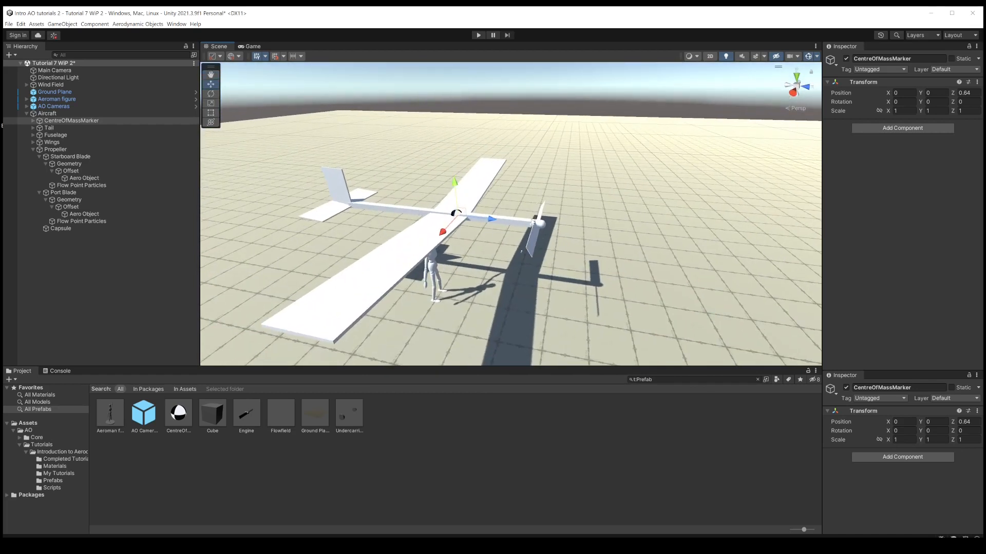
Turn the Propeller about its Z axis to a rotation of about 5.85.
{"action": "left_click_drag", "start_coordinate": [501, 231], "coordinate": [596, 216], "text": "alt"}
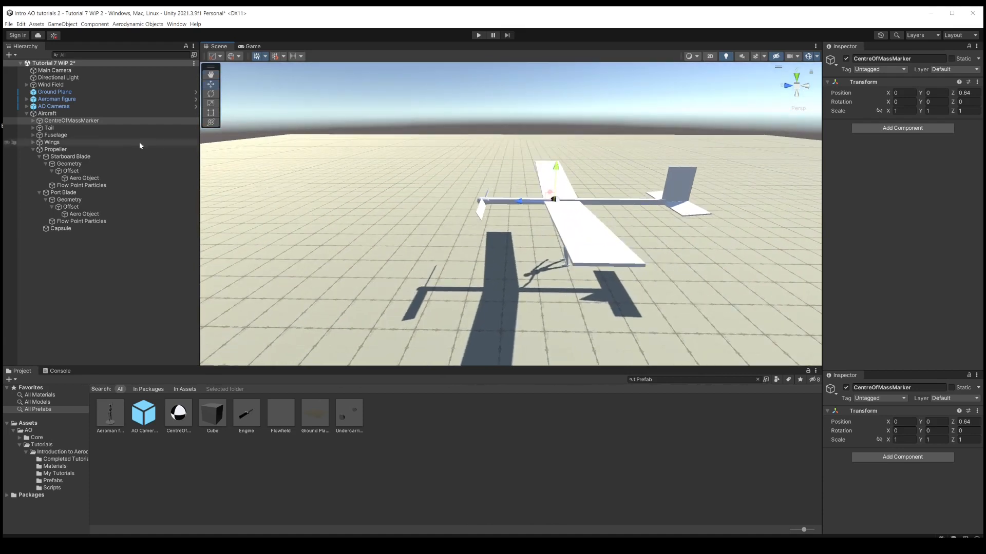
{"action": "left_click", "coordinate": [56, 149]}
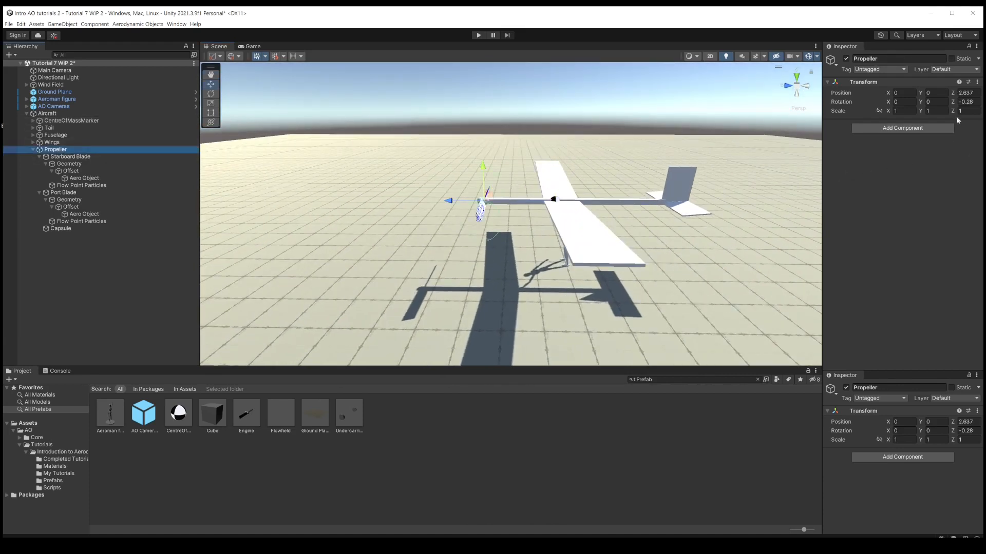
{"action": "left_click_drag", "start_coordinate": [954, 104], "coordinate": [68, 164]}
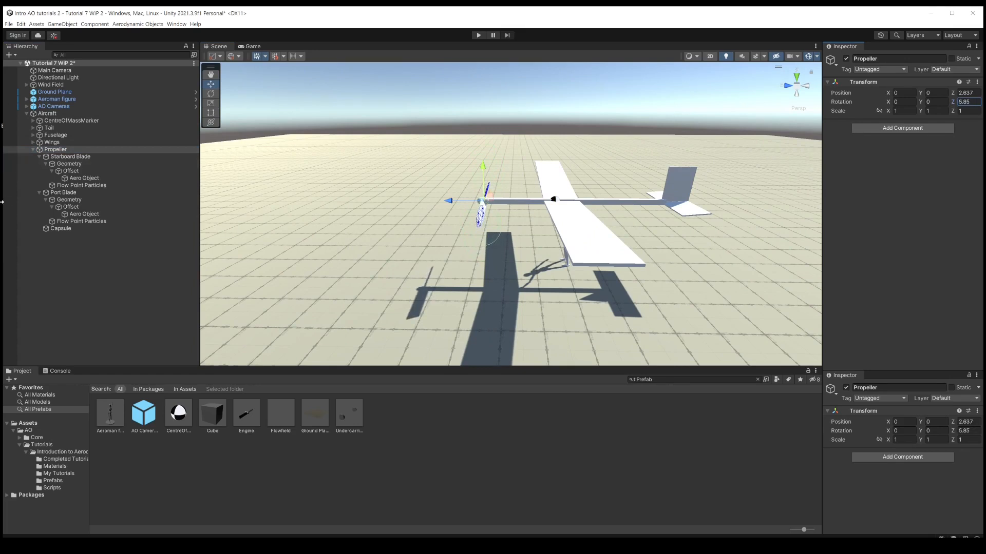
Add the Undercarriage prefab as a child of the Aircraft.
{"action": "left_click", "coordinate": [47, 114]}
{"action": "left_click", "coordinate": [42, 410]}
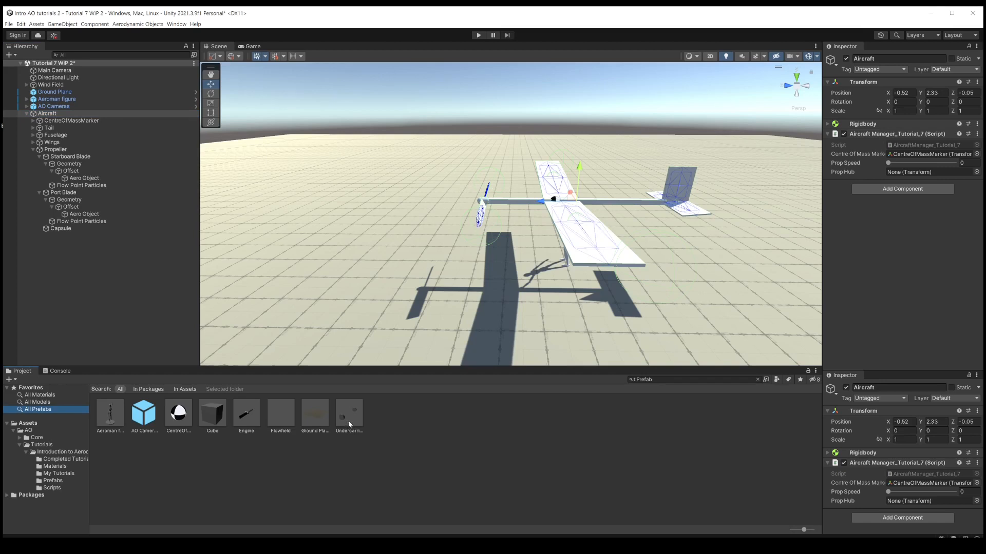
{"action": "left_click_drag", "start_coordinate": [355, 422], "coordinate": [45, 116]}
Move the Undercarriage forward beneath the wings to a Z position of about 1.01.
{"action": "right_click_drag", "start_coordinate": [541, 221], "coordinate": [530, 172]}
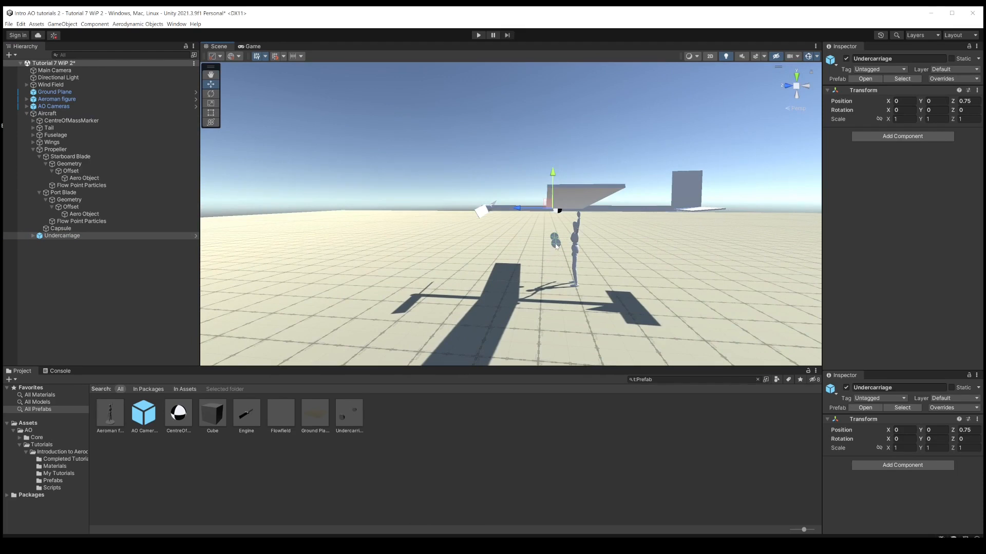
{"action": "left_click_drag", "start_coordinate": [520, 211], "coordinate": [509, 209]}
{"action": "mouse_move", "coordinate": [570, 238]}
{"action": "right_mouse_down"}
{"action": "mouse_move", "coordinate": [564, 216]}
{"action": "mouse_move", "coordinate": [560, 232]}
{"action": "right_mouse_up"}
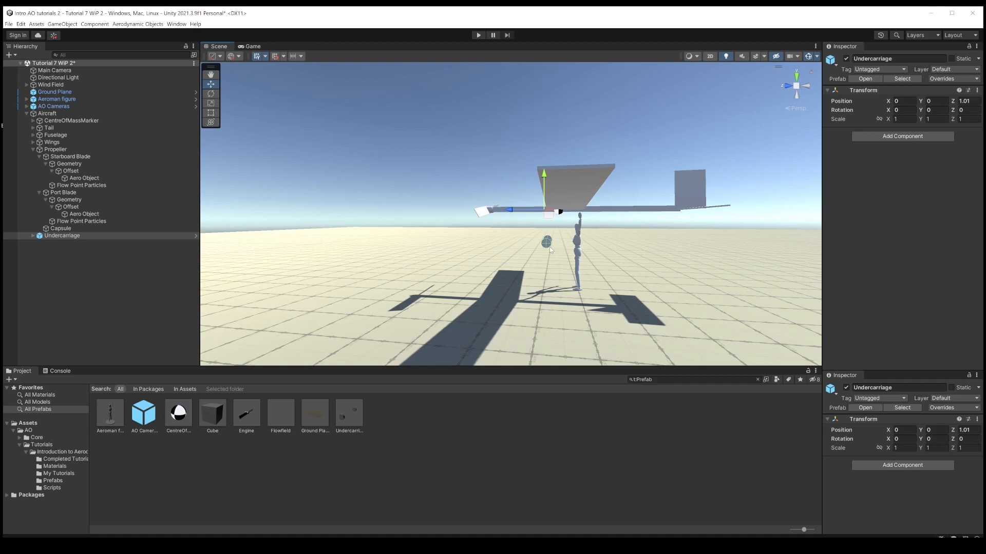
Set the Y rotation of the tail's Vertical Stabiliser to 0.
{"action": "left_click_drag", "start_coordinate": [564, 230], "coordinate": [637, 223], "text": "alt"}
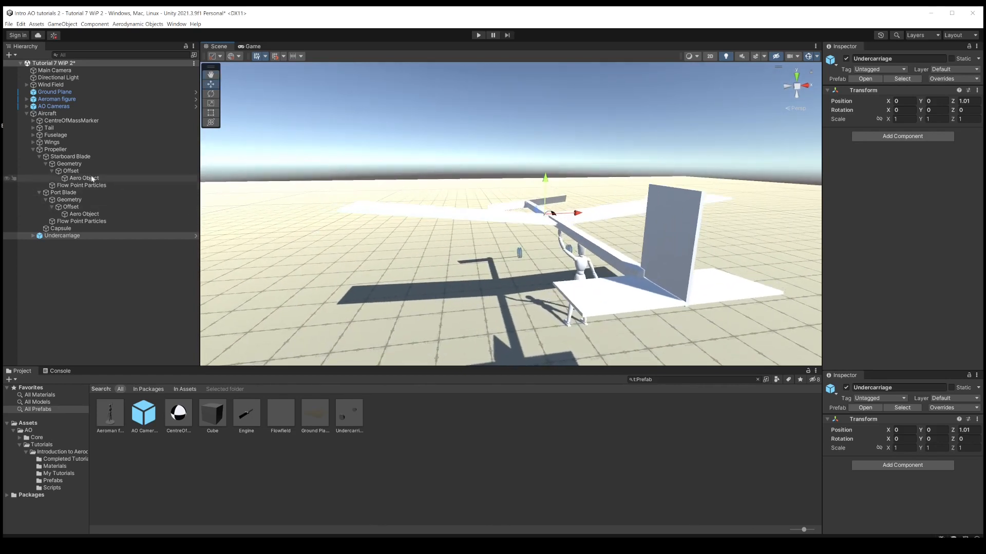
{"action": "left_click", "coordinate": [33, 128]}
{"action": "left_click", "coordinate": [57, 135]}
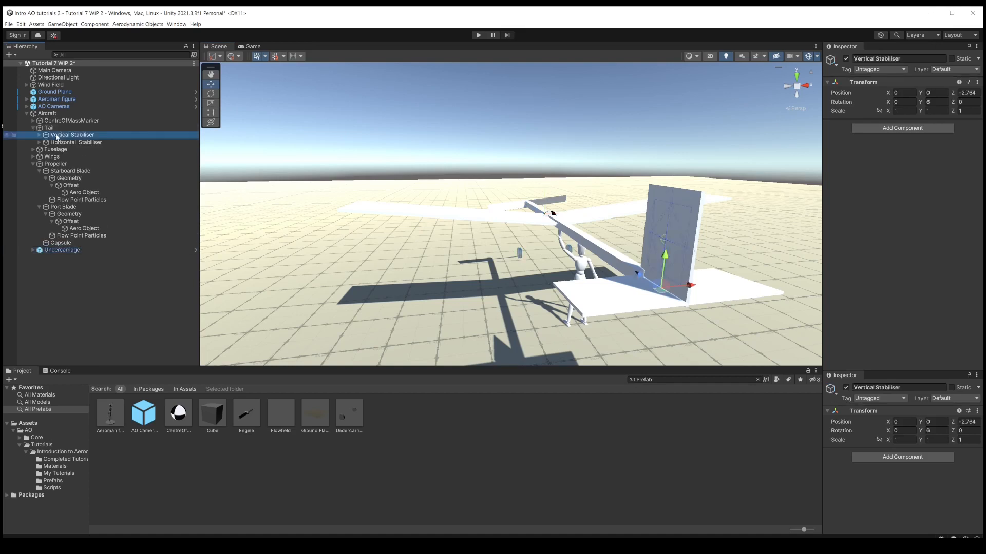
{"action": "left_click", "coordinate": [936, 102]}
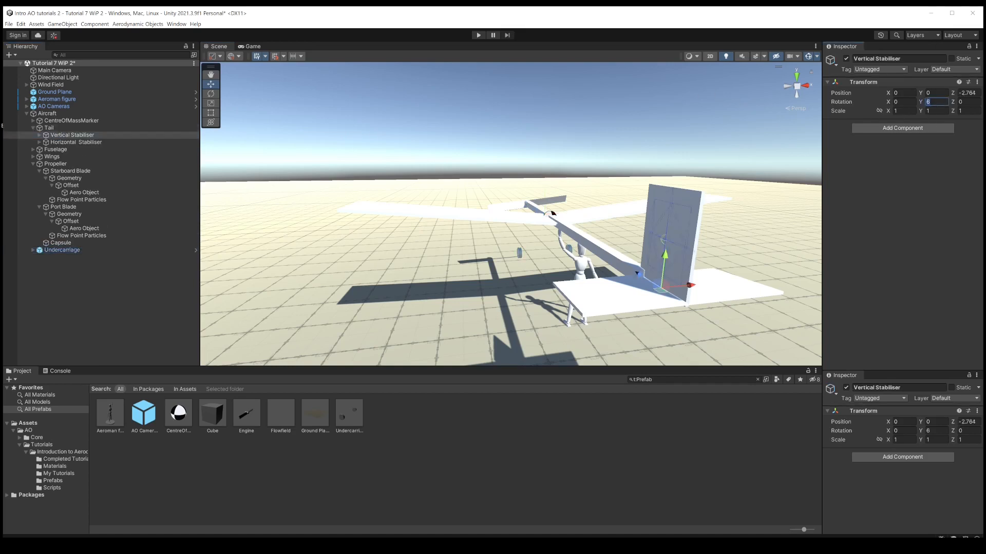
{"action": "type", "text": "0"}
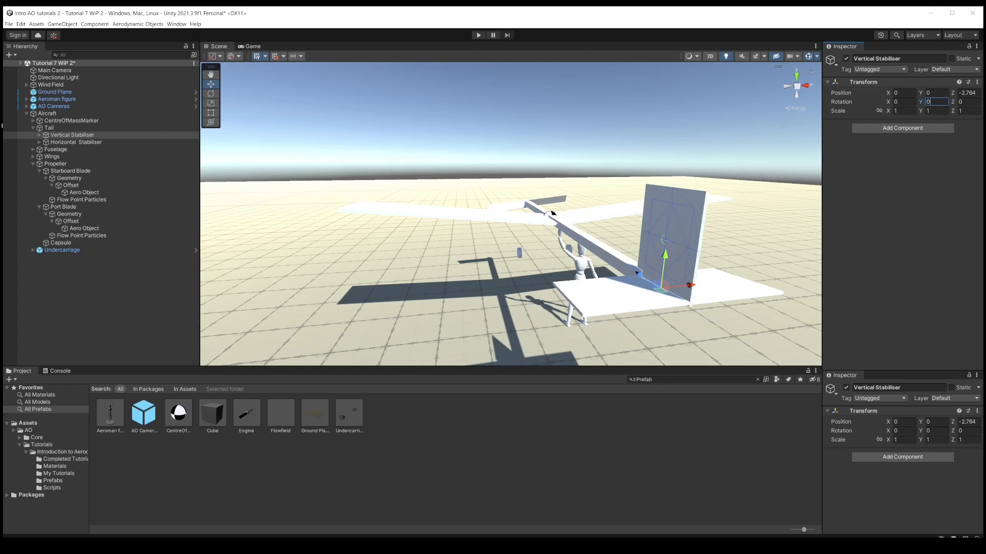
Move the whole Aircraft forward to about Z 4.4, clear of the figure, and lower it to about Y 1.06.
{"action": "left_click_drag", "start_coordinate": [698, 224], "coordinate": [611, 216], "text": "alt"}
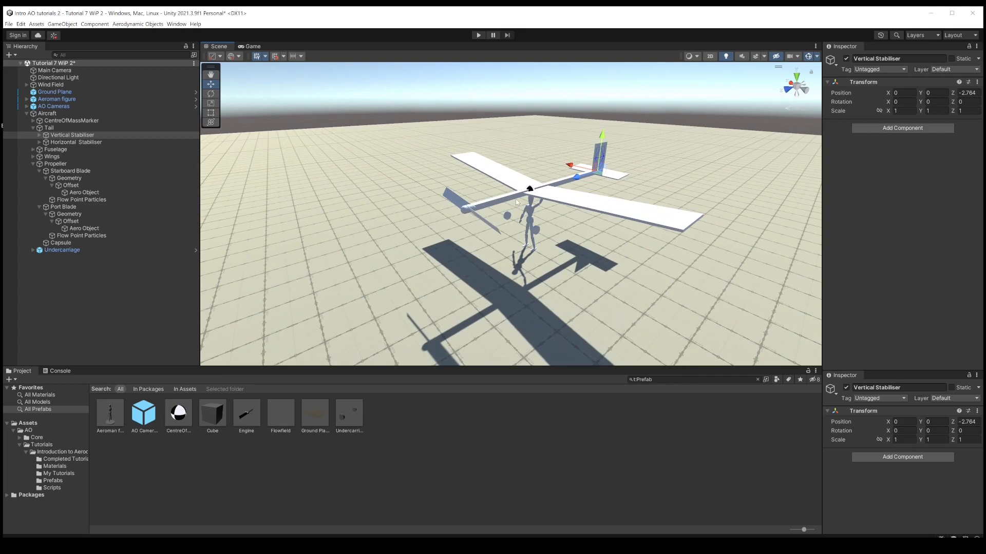
{"action": "left_click_drag", "start_coordinate": [529, 237], "coordinate": [452, 193], "text": "alt"}
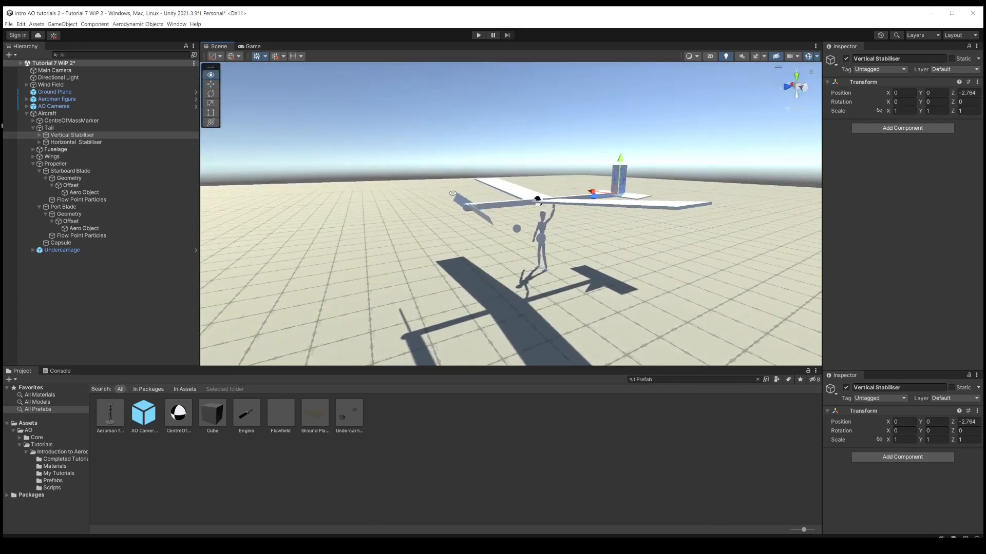
{"action": "left_click", "coordinate": [47, 114]}
{"action": "left_click_drag", "start_coordinate": [525, 207], "coordinate": [350, 218]}
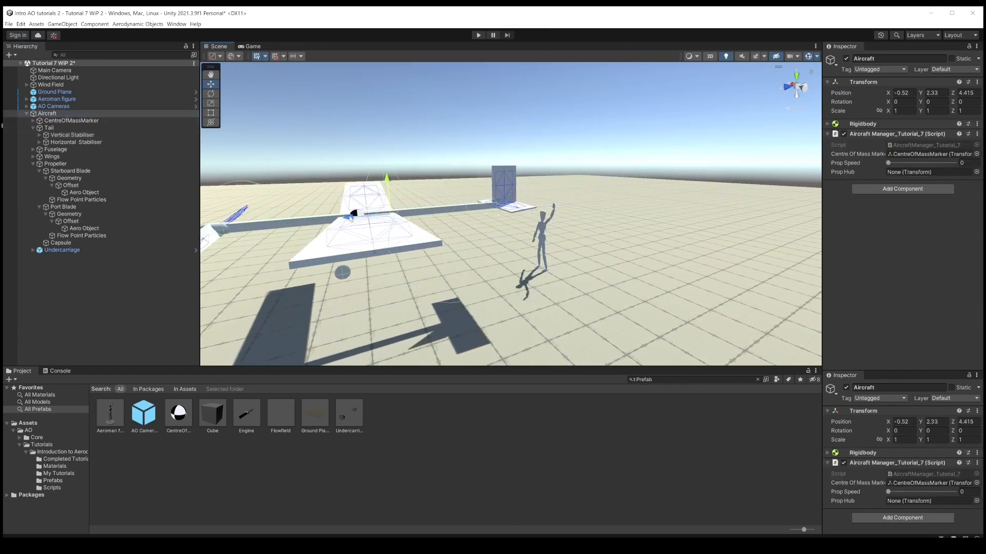
{"action": "scroll", "coordinate": [397, 213], "scroll_direction": "down", "scroll_amount": 6}
{"action": "left_click_drag", "start_coordinate": [420, 186], "coordinate": [397, 205]}
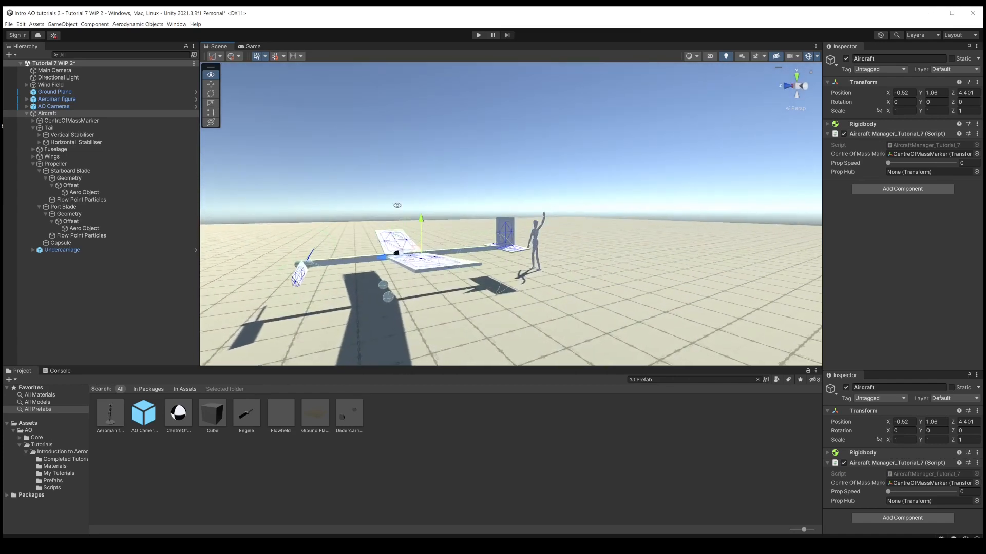
Run the scene in play mode and examine how the aircraft rests on the ground from below and beside it.
{"action": "left_click", "coordinate": [479, 36]}
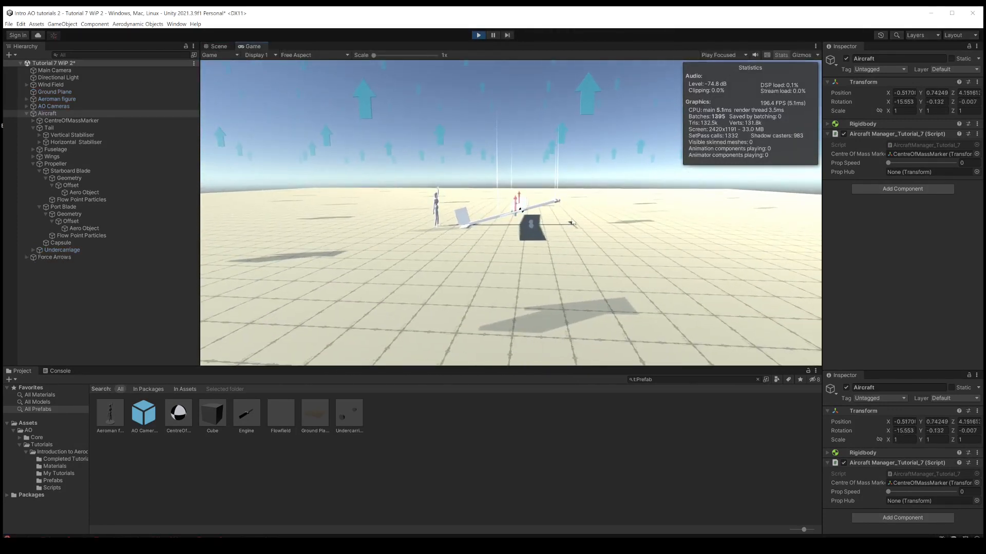
{"action": "scroll", "coordinate": [578, 224], "scroll_direction": "up", "scroll_amount": 2}
{"action": "left_click_drag", "start_coordinate": [581, 224], "coordinate": [535, 147]}
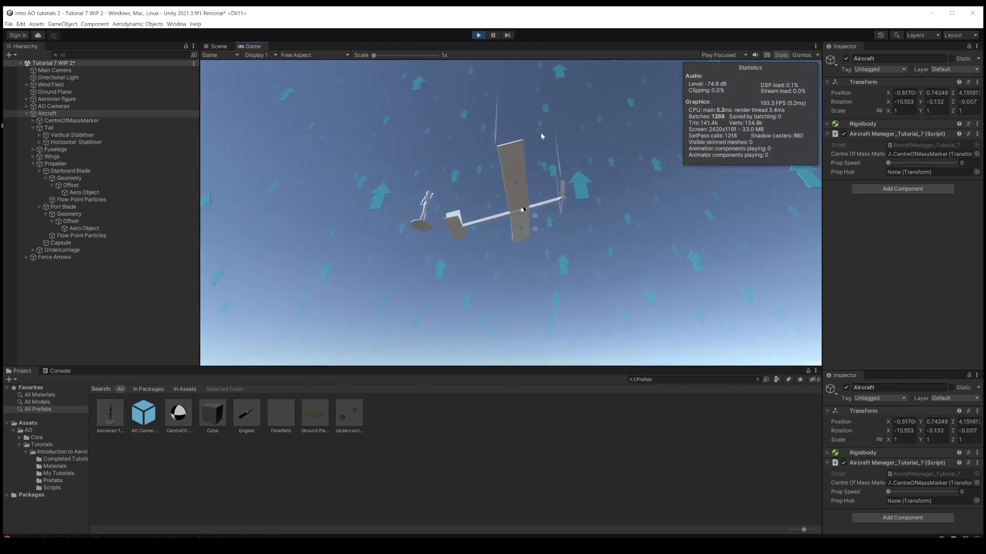
Stop play mode and deactivate the Wind Field object.
{"action": "left_click_drag", "start_coordinate": [541, 132], "coordinate": [503, 244]}
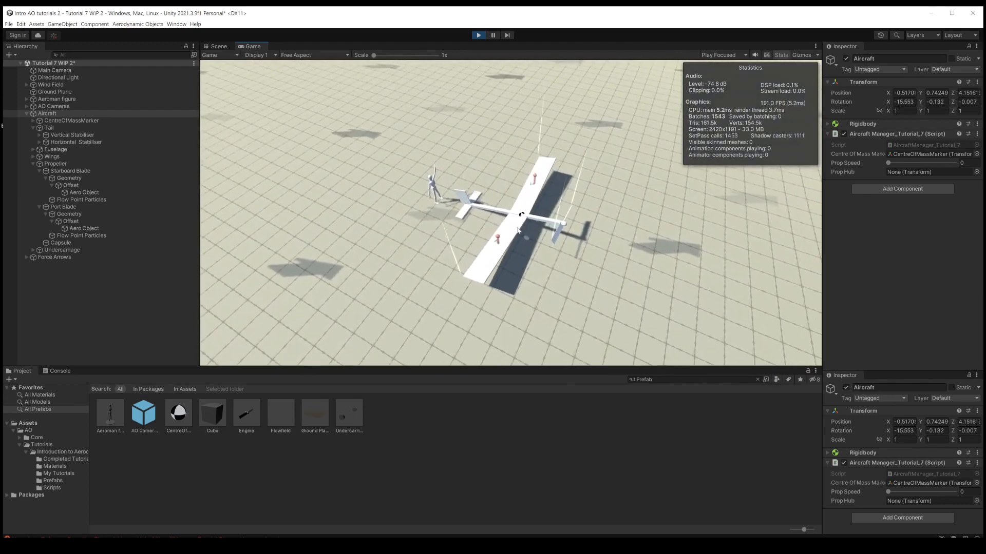
{"action": "left_click", "coordinate": [477, 35]}
{"action": "left_click", "coordinate": [51, 85]}
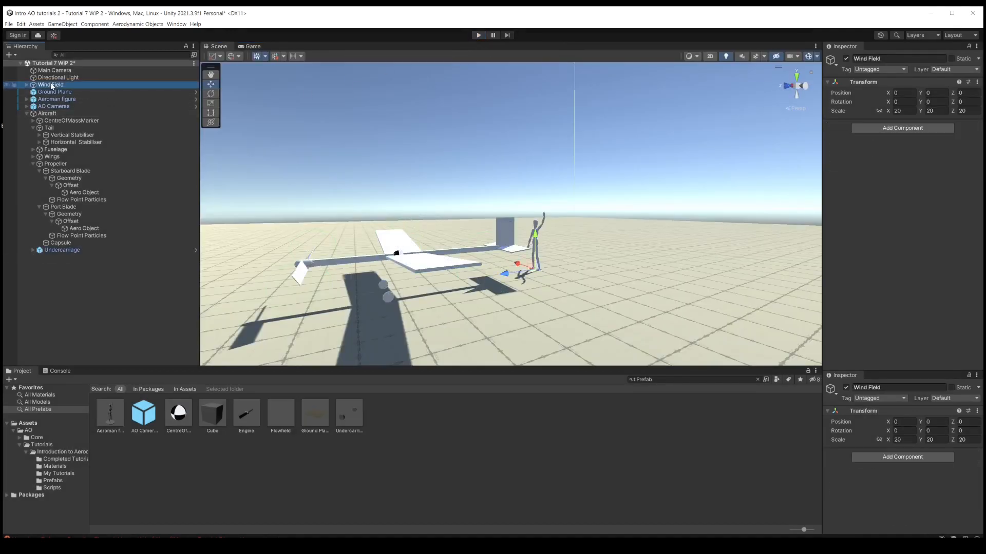
{"action": "left_click", "coordinate": [846, 59]}
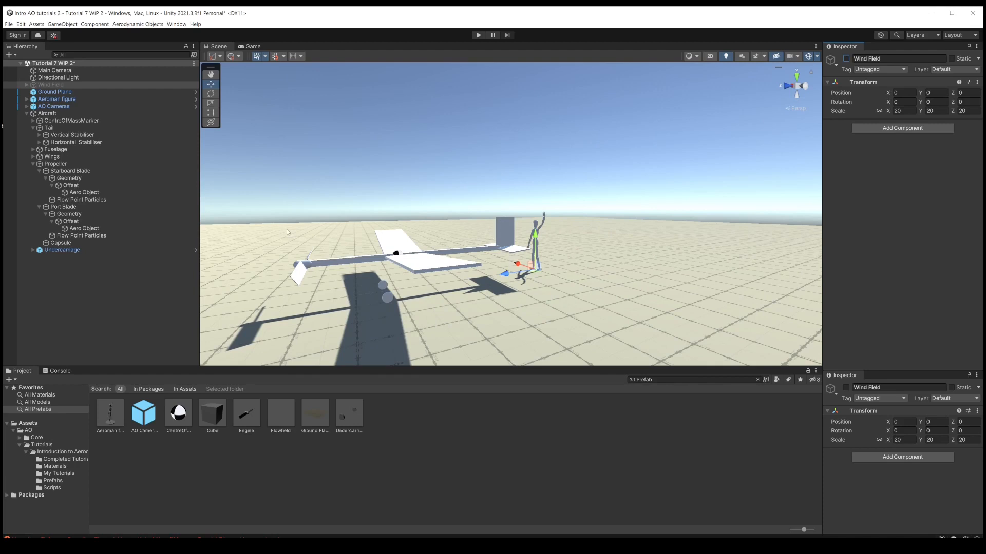
Make the Aircraft's Rigidbody kinematic and assign the Propeller as the Prop Hub of its Aircraft Manager script.
{"action": "left_click_drag", "start_coordinate": [381, 263], "coordinate": [395, 246], "text": "alt"}
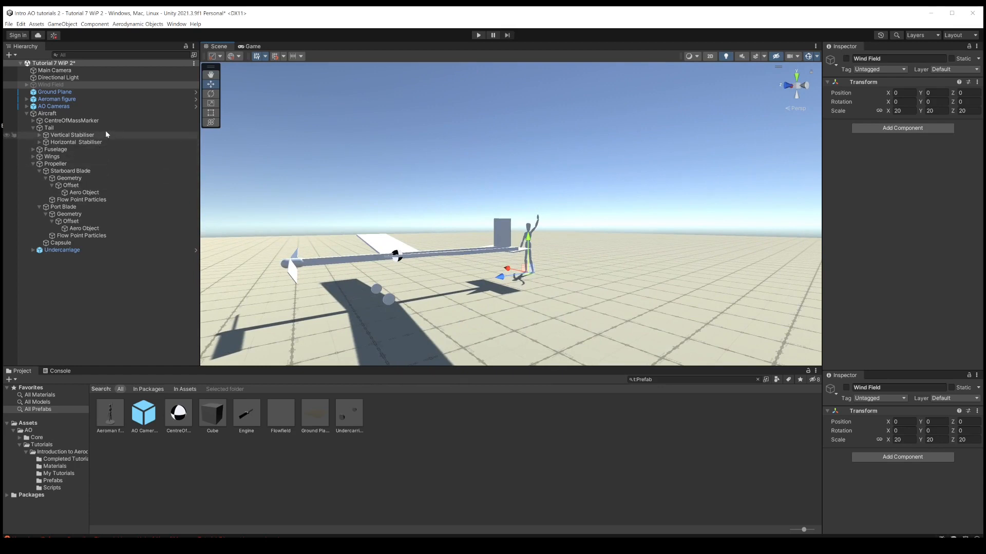
{"action": "left_click", "coordinate": [92, 113]}
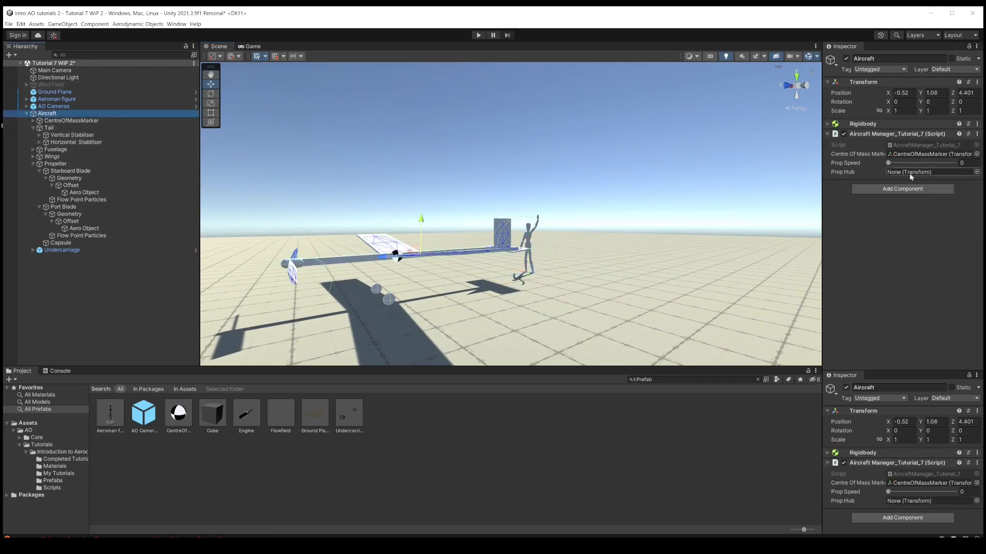
{"action": "left_click", "coordinate": [827, 124]}
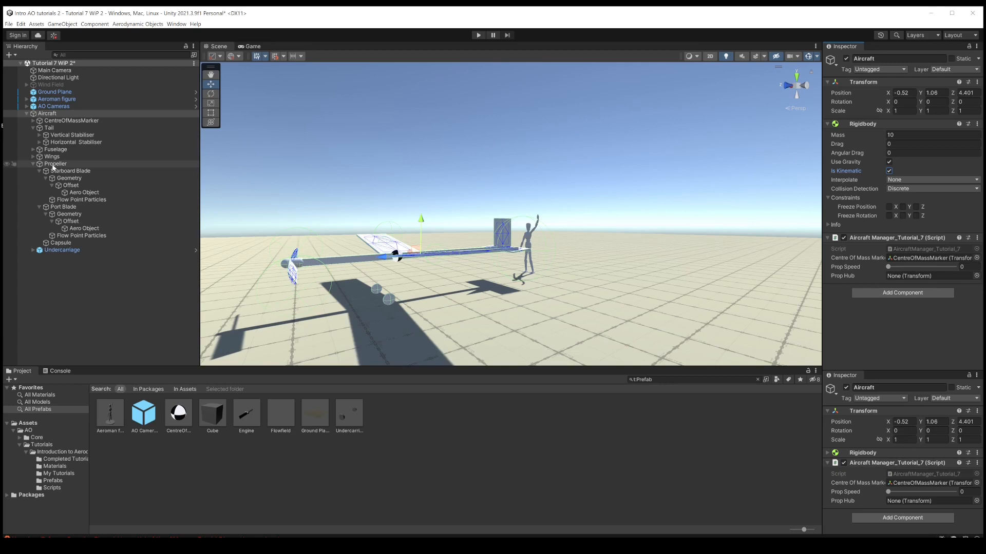
{"action": "left_click_drag", "start_coordinate": [52, 166], "coordinate": [301, 206]}
{"action": "left_click_drag", "start_coordinate": [774, 278], "coordinate": [900, 278]}
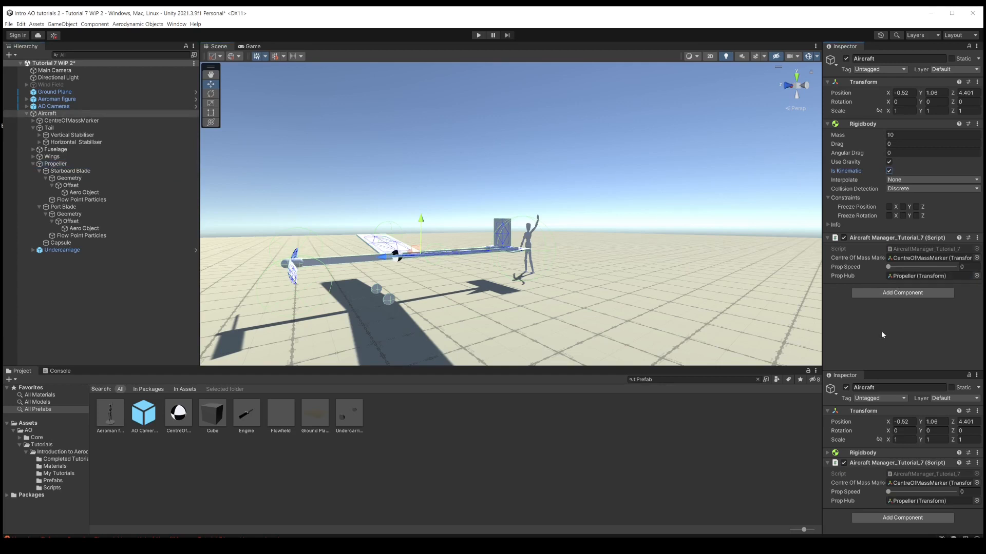
Run the scene in play mode and raise the Aircraft's Prop Speed to about 94.6.
{"action": "left_click_drag", "start_coordinate": [477, 293], "coordinate": [492, 194], "text": "alt"}
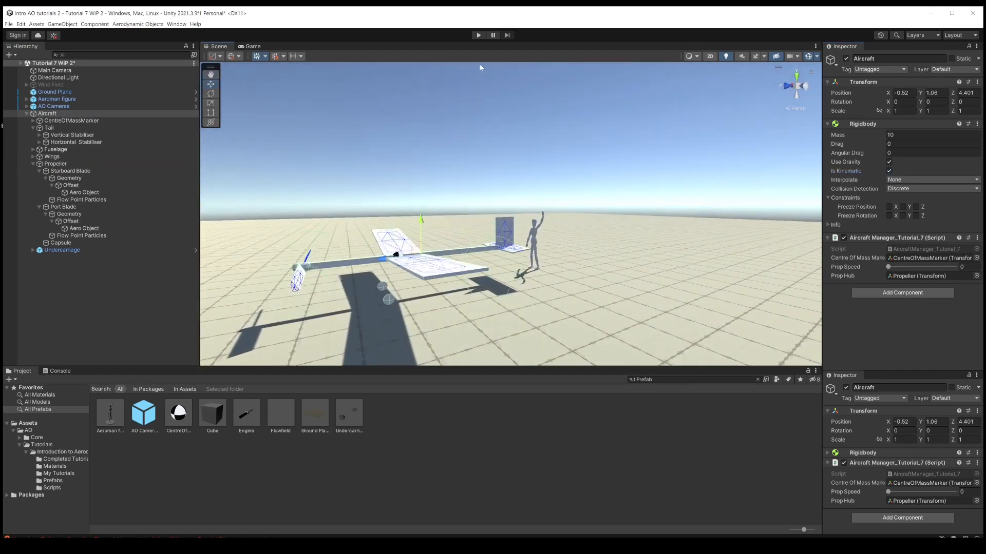
{"action": "left_click", "coordinate": [479, 35]}
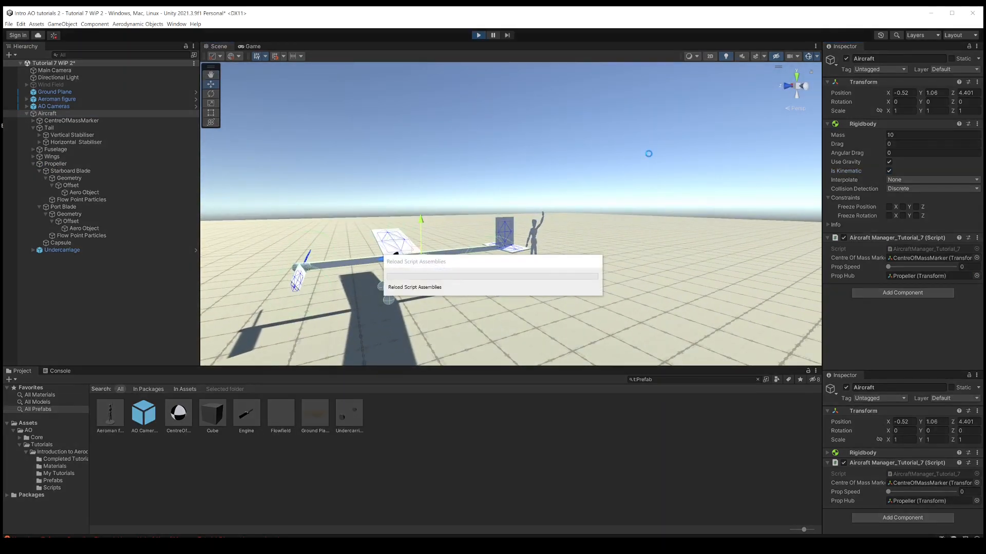
{"action": "left_click_drag", "start_coordinate": [585, 182], "coordinate": [586, 241]}
{"action": "scroll", "coordinate": [586, 240], "scroll_direction": "up", "scroll_amount": 4}
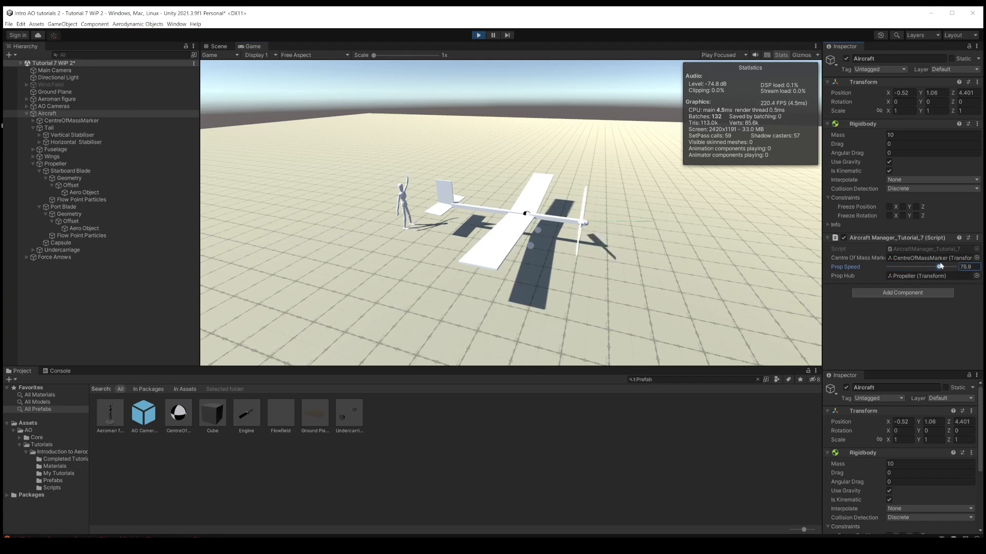
{"action": "left_click_drag", "start_coordinate": [731, 259], "coordinate": [639, 262]}
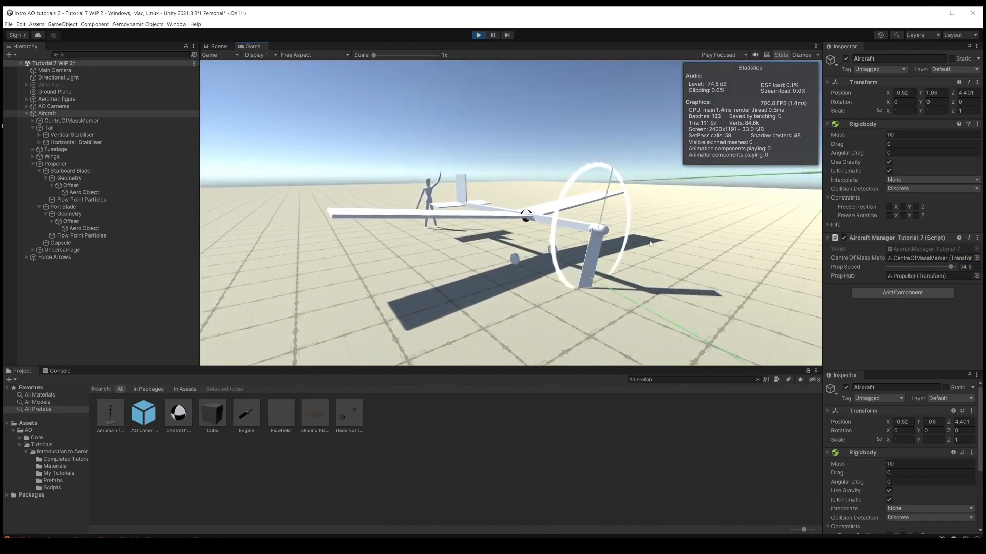
Pause the simulation and examine the spinning propeller, its blade angles and its trail up close from the aircraft's front.
{"action": "left_click", "coordinate": [492, 36]}
{"action": "left_click_drag", "start_coordinate": [474, 272], "coordinate": [512, 268], "text": "alt"}
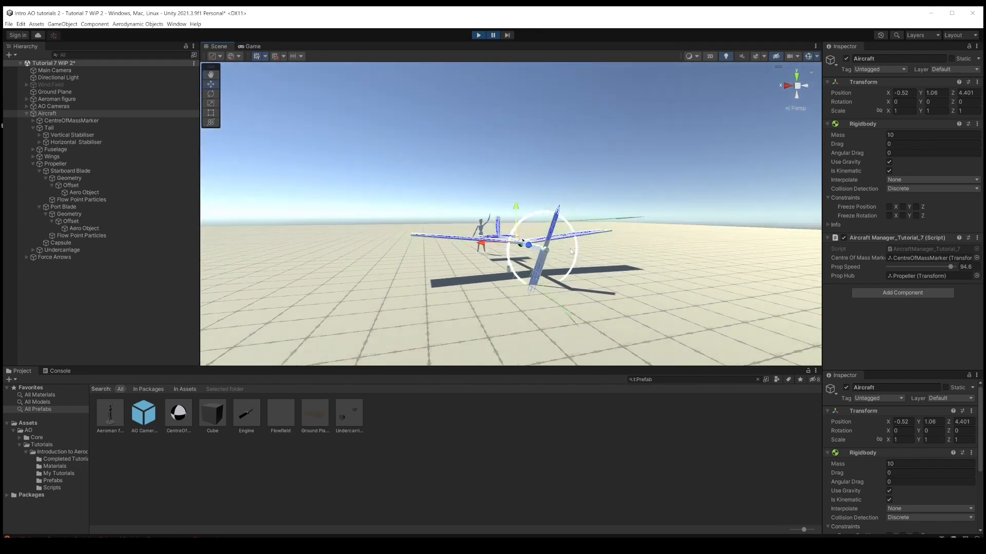
{"action": "scroll", "coordinate": [570, 249], "scroll_direction": "up", "scroll_amount": 2}
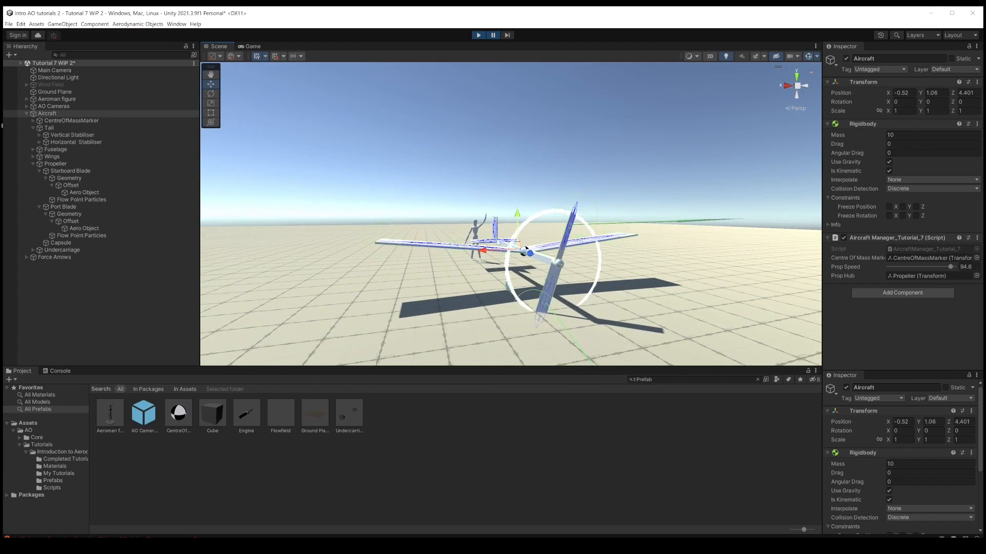
{"action": "left_click_drag", "start_coordinate": [582, 258], "coordinate": [567, 242], "text": "alt"}
{"action": "scroll", "coordinate": [568, 242], "scroll_direction": "up", "scroll_amount": 3}
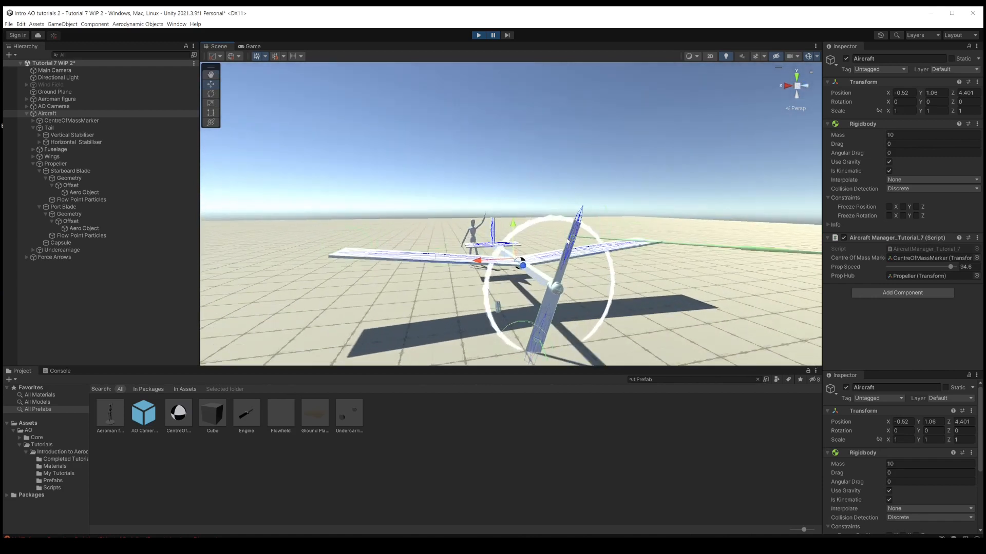
{"action": "left_click_drag", "start_coordinate": [570, 244], "coordinate": [532, 275], "text": "alt"}
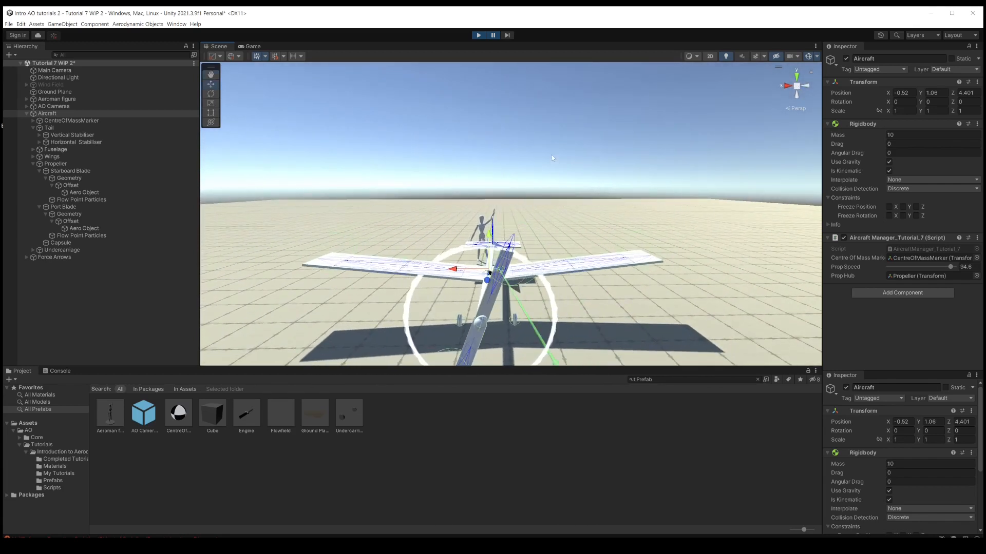
Stop play mode and turn off Is Kinematic on the Aircraft's Rigidbody.
{"action": "left_click", "coordinate": [479, 36]}
{"action": "left_click_drag", "start_coordinate": [530, 182], "coordinate": [465, 231], "text": "alt"}
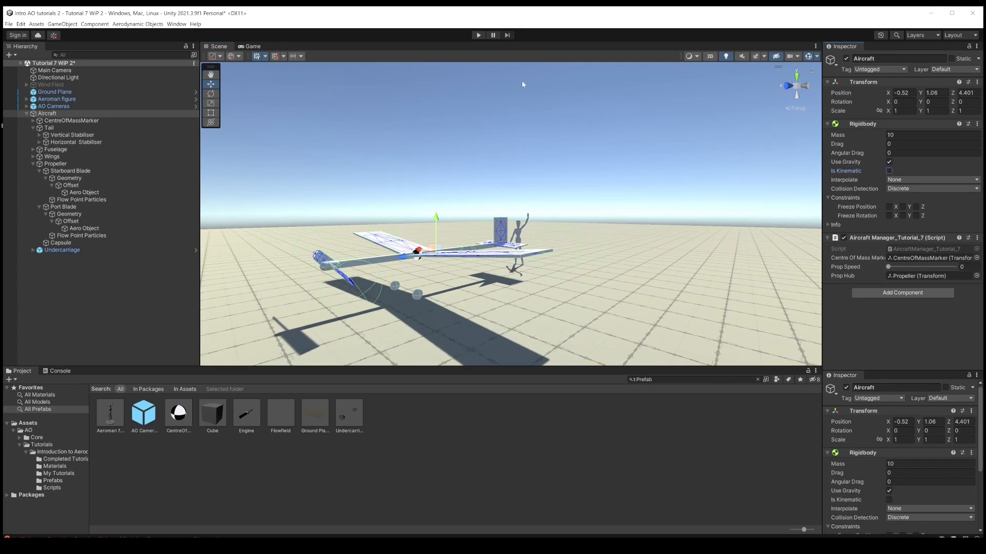
Run the scene in play mode, hide the game statistics and raise the Prop Speed to 100 for take-off.
{"action": "left_click", "coordinate": [478, 35]}
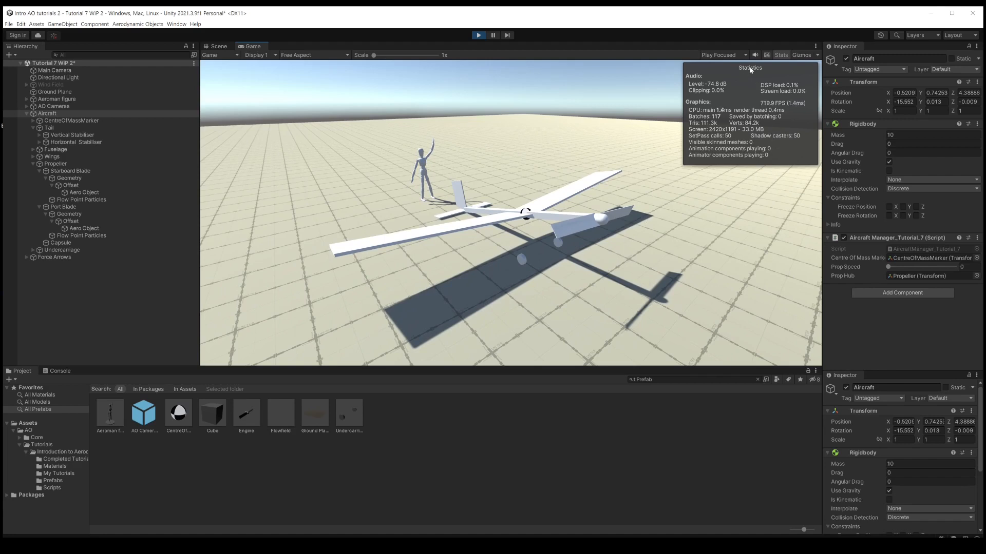
{"action": "left_click", "coordinate": [785, 55]}
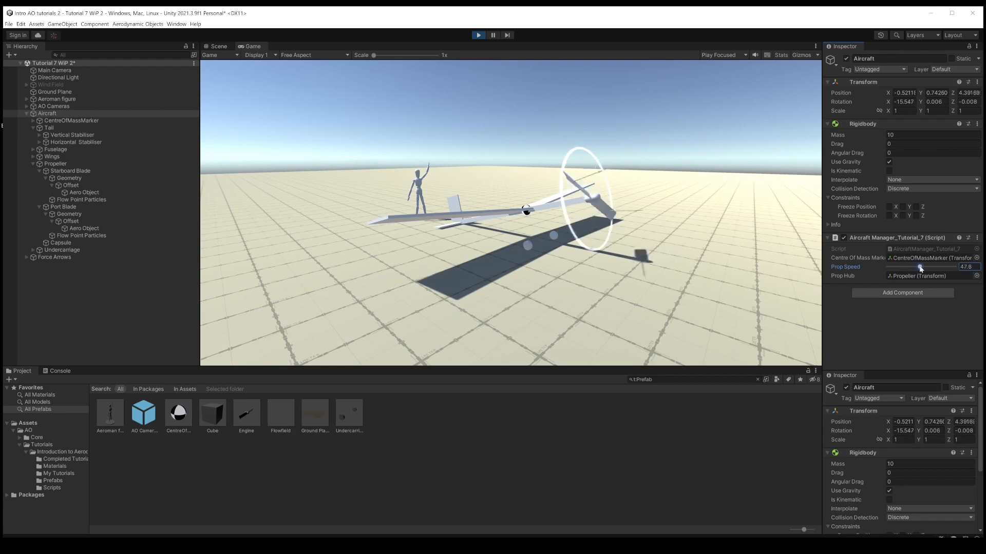
{"action": "left_click_drag", "start_coordinate": [924, 268], "coordinate": [976, 271]}
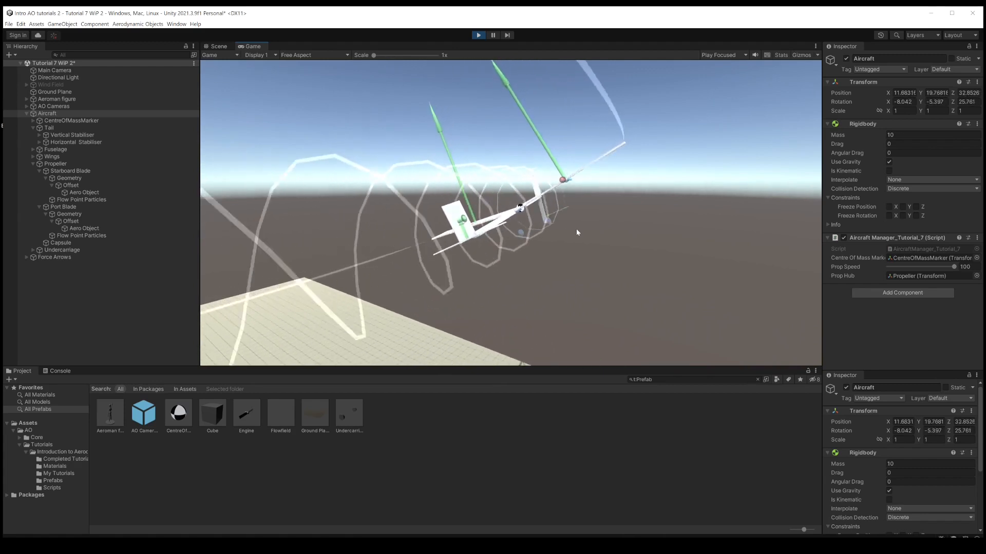
Cut the Prop Speed to 0 in flight, restore it to 100, and cut it to 0 again to land the aircraft.
{"action": "left_click", "coordinate": [781, 55]}
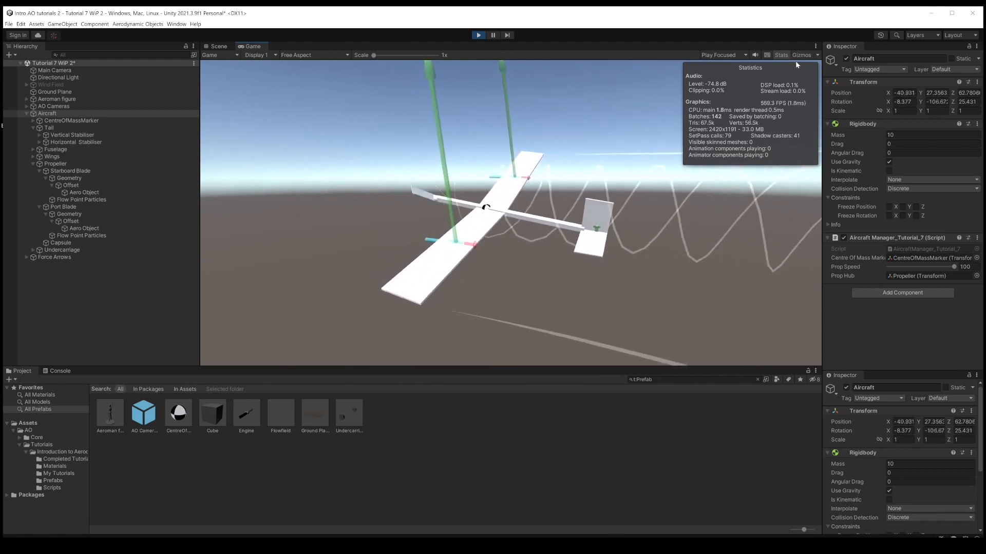
{"action": "left_click", "coordinate": [781, 54]}
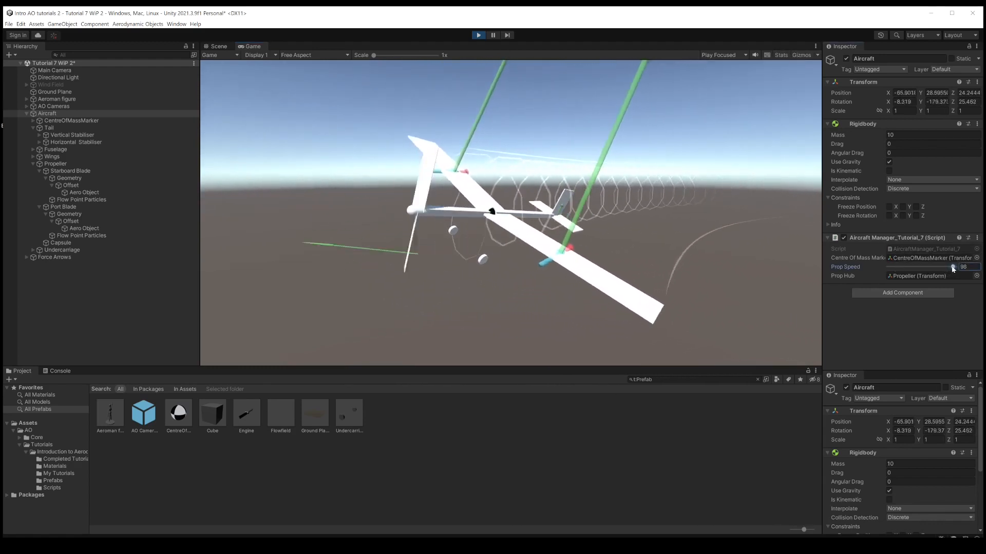
{"action": "left_click_drag", "start_coordinate": [907, 278], "coordinate": [879, 274]}
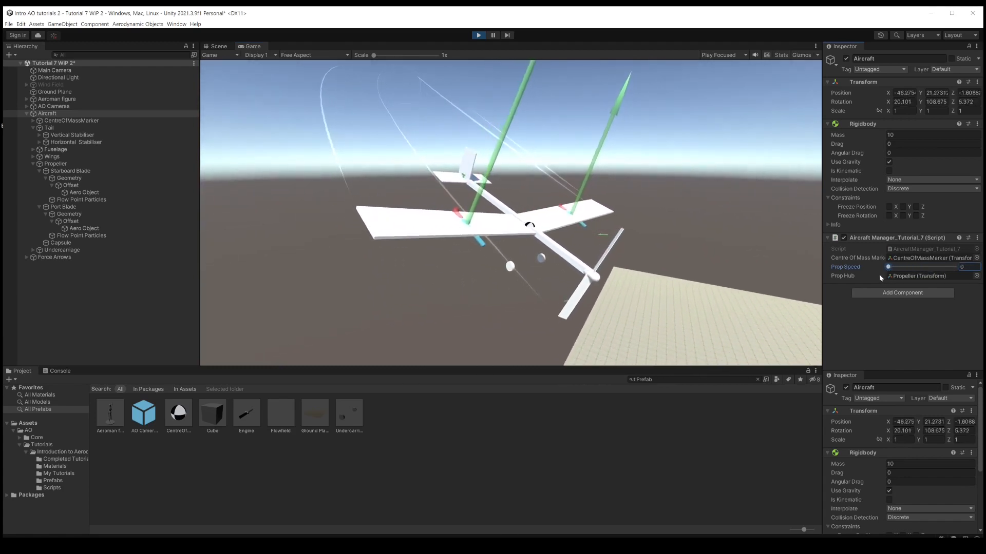
{"action": "left_click_drag", "start_coordinate": [878, 274], "coordinate": [985, 268]}
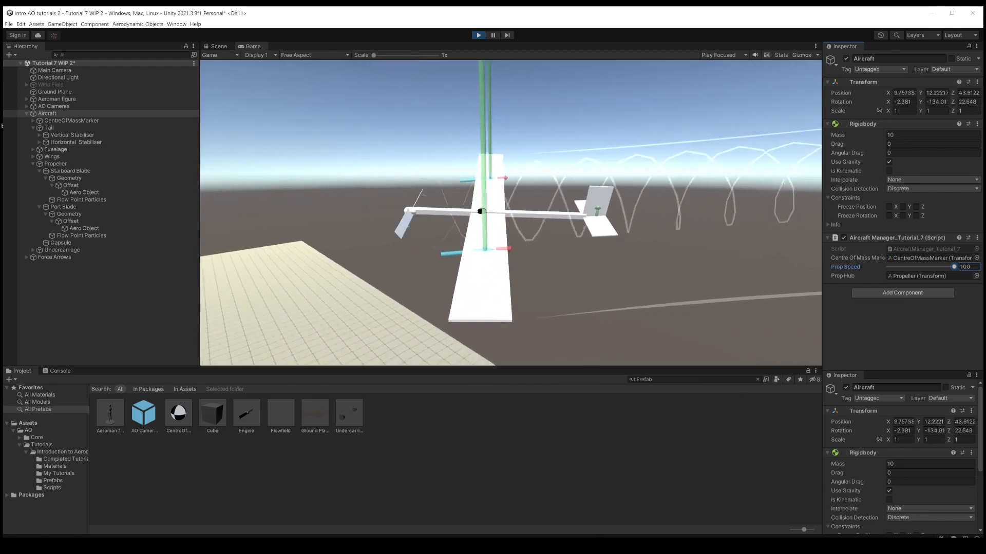
{"action": "left_click_drag", "start_coordinate": [891, 258], "coordinate": [827, 256]}
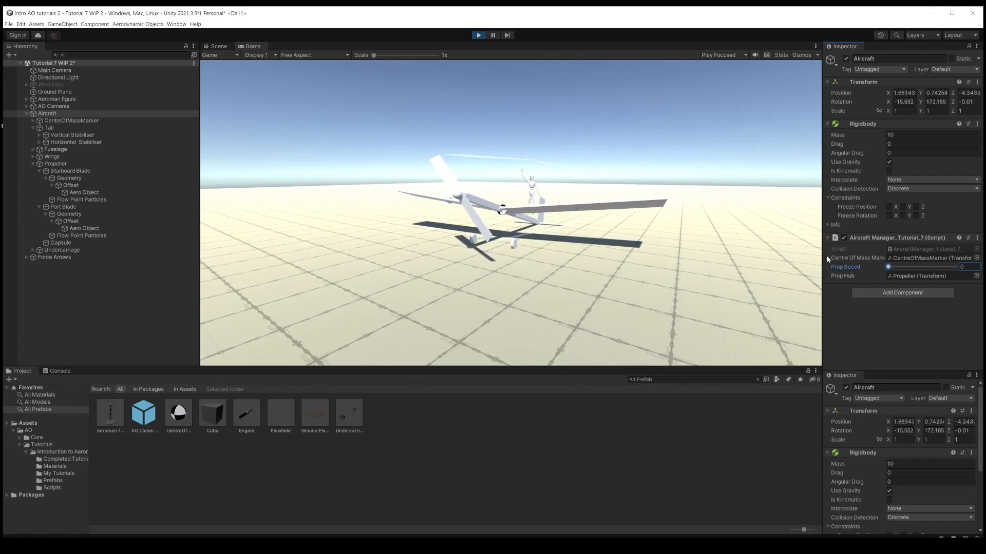
{"action": "left_click_drag", "start_coordinate": [726, 236], "coordinate": [620, 239]}
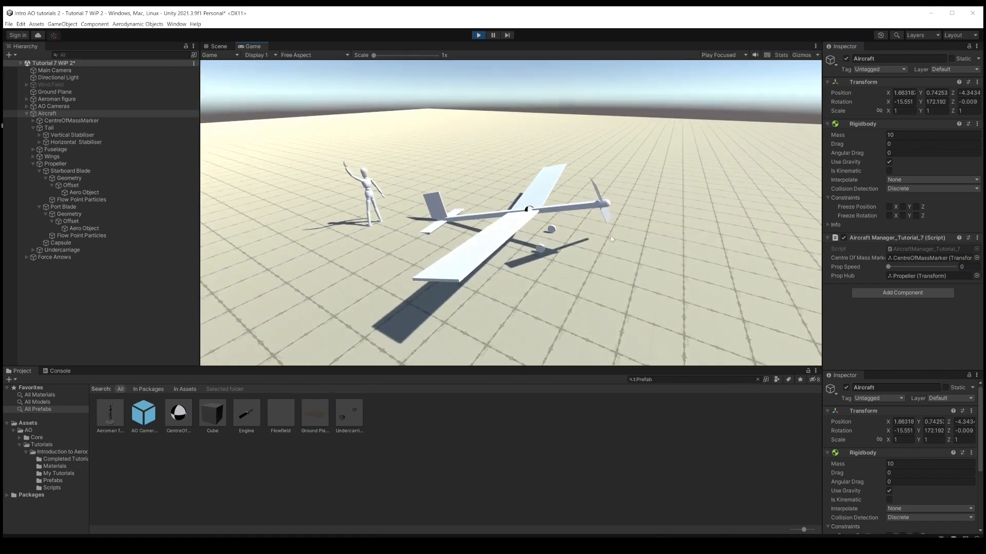